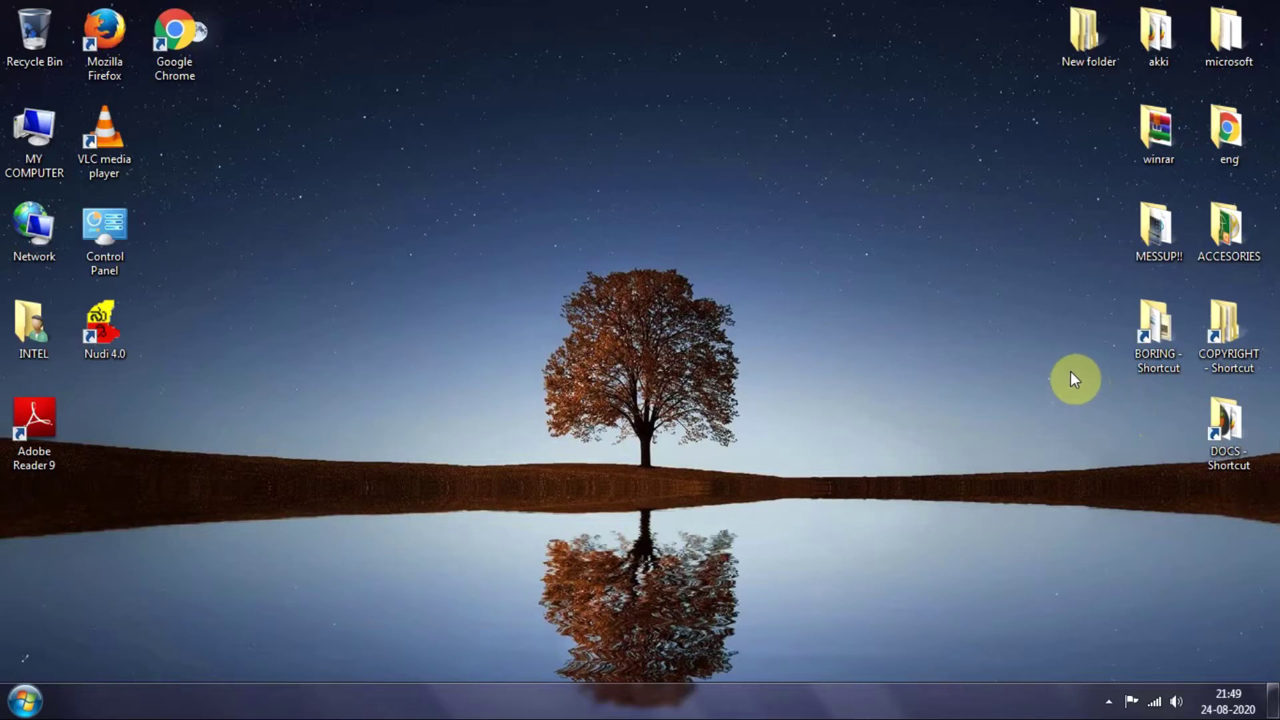
- Launch Chrome, search for 'text broker.com' and open the Textbroker homepage
{"action": "left_click", "coordinate": [179, 19]}
{"action": "double_click", "coordinate": [179, 19]}
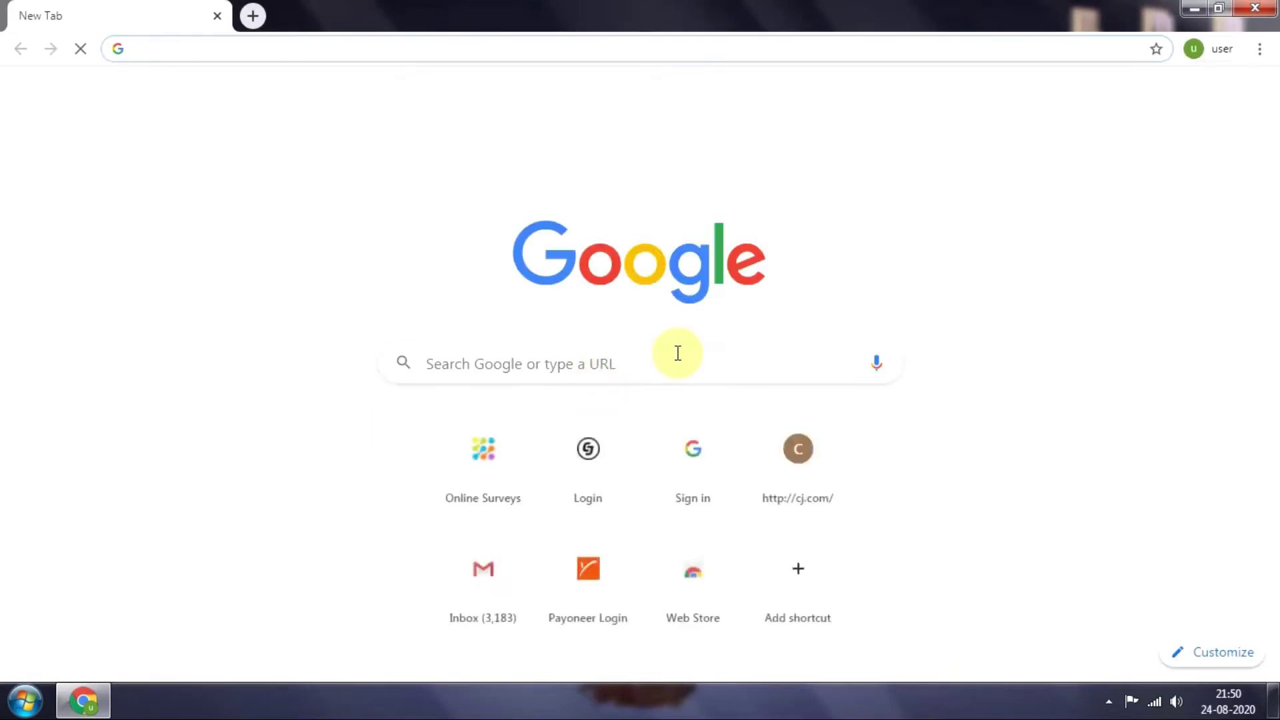
{"action": "left_click", "coordinate": [623, 356]}
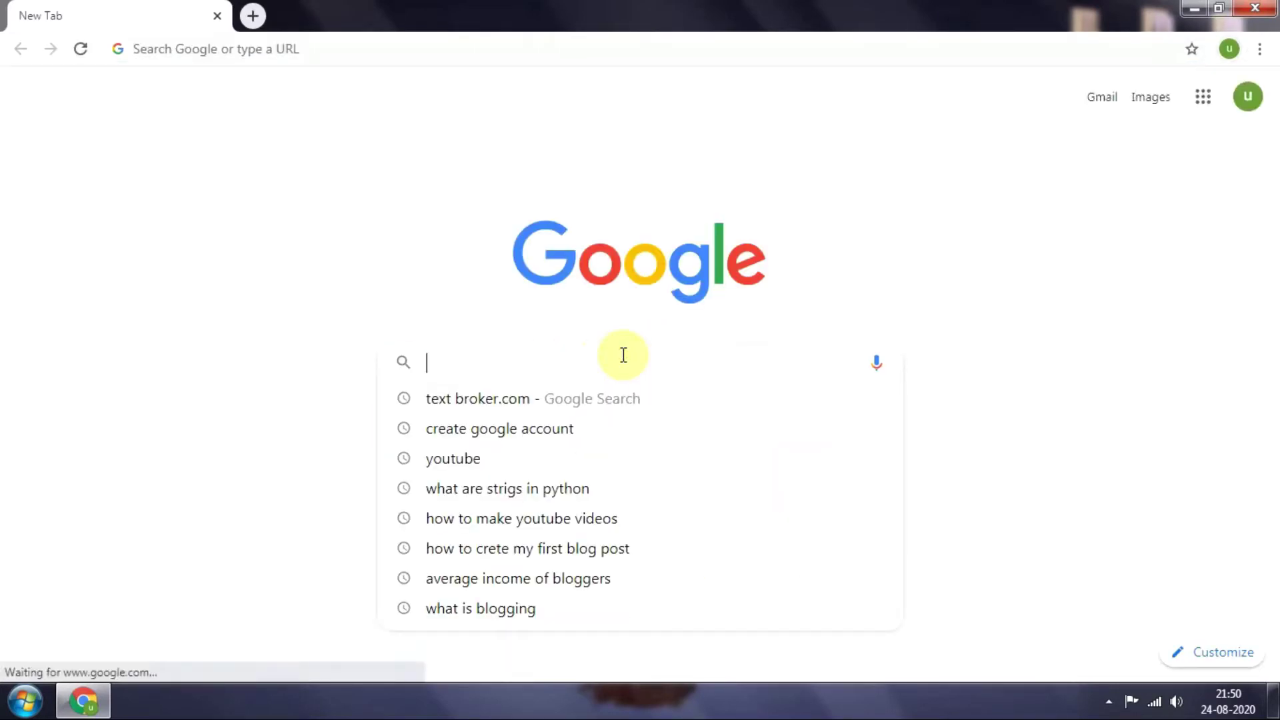
{"action": "type", "text": "text broker.com"}
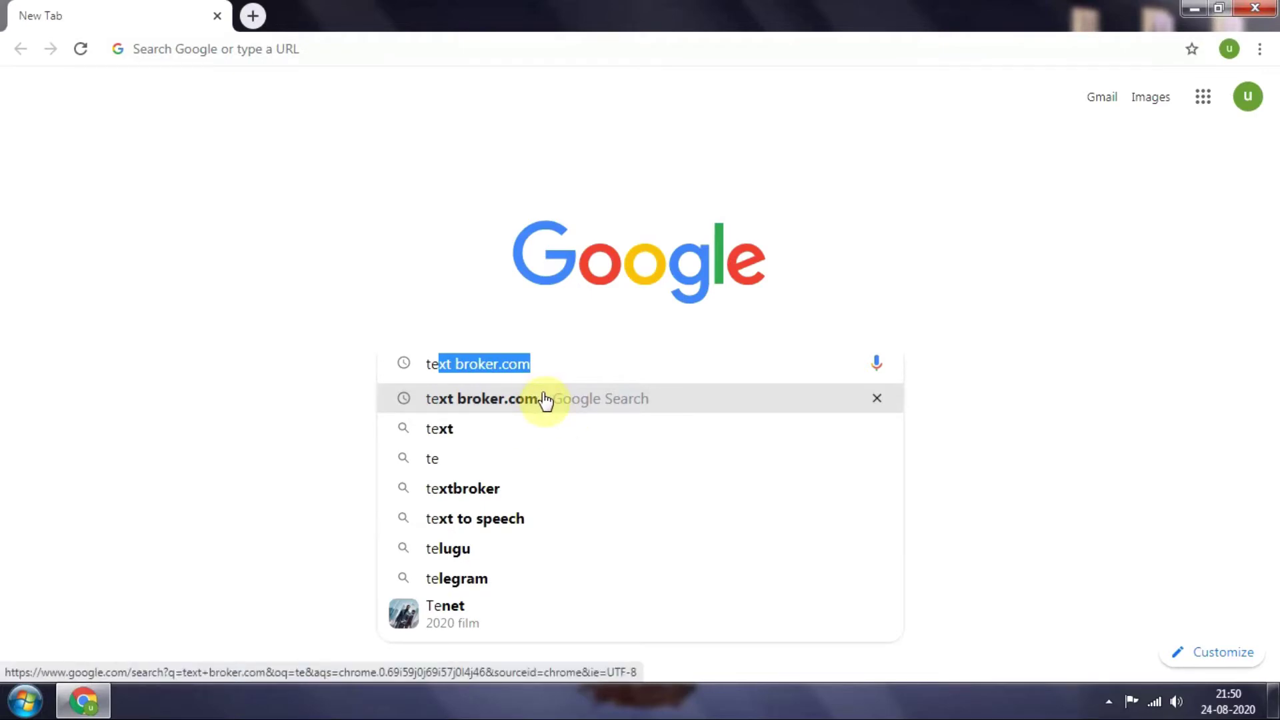
{"action": "left_click", "coordinate": [546, 399]}
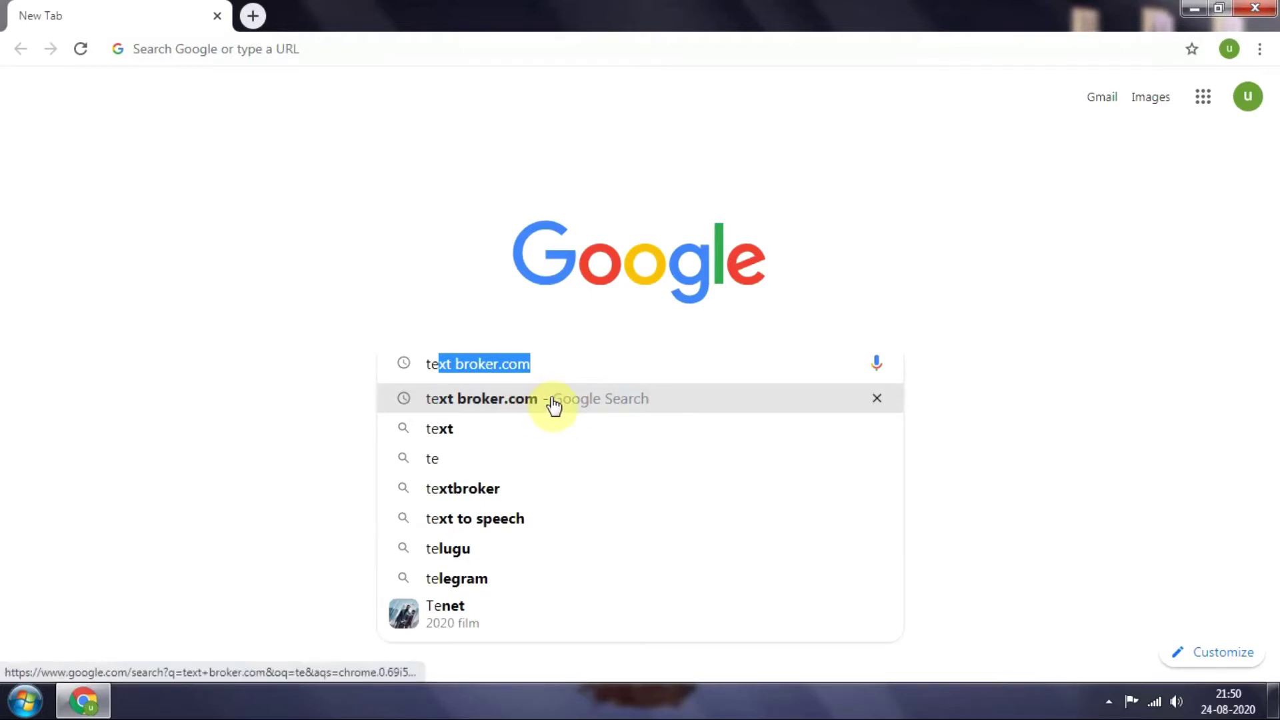
{"action": "left_click", "coordinate": [556, 400]}
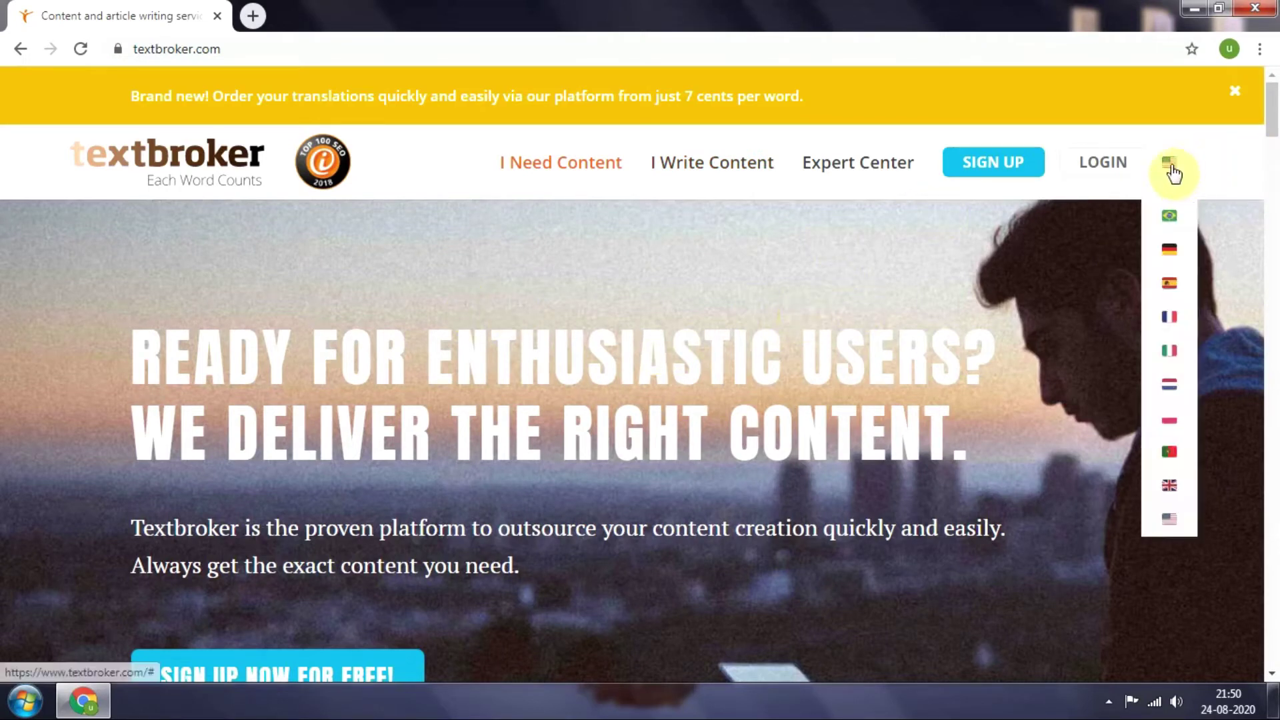
{"action": "mouse_move", "coordinate": [1170, 162]}
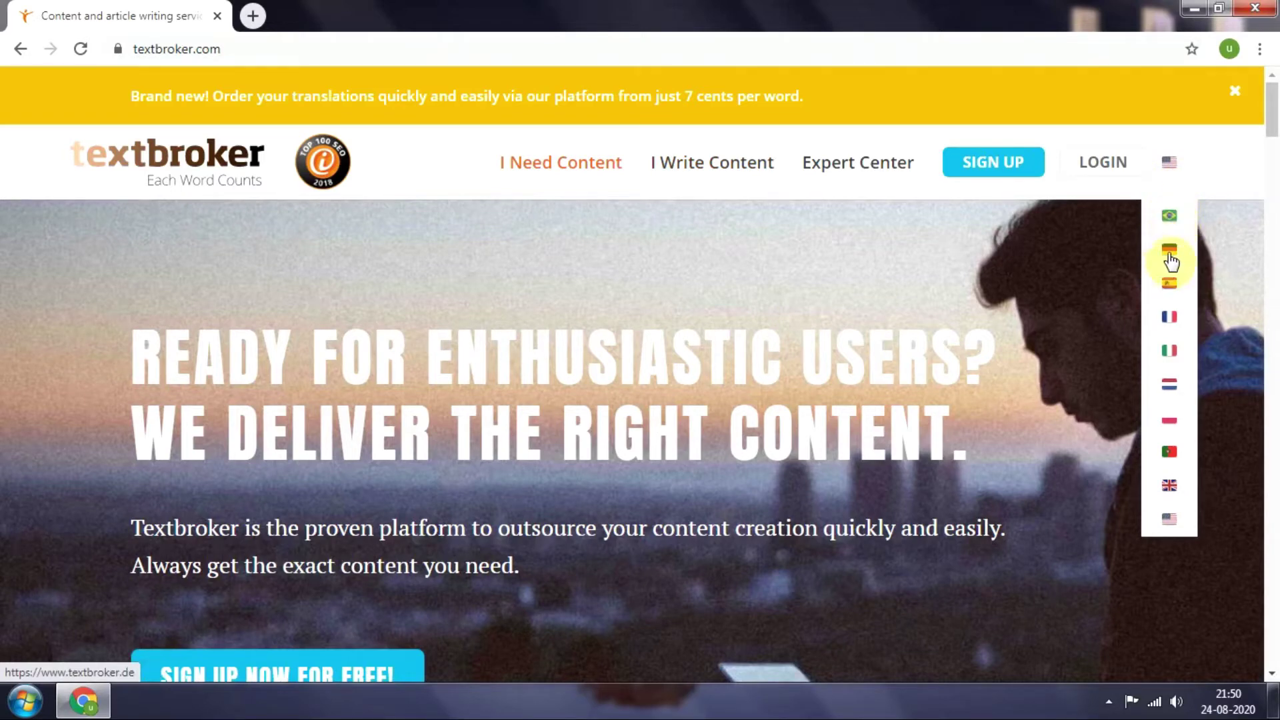
{"action": "scroll", "coordinate": [1186, 265], "scroll_direction": "down", "scroll_amount": 2}
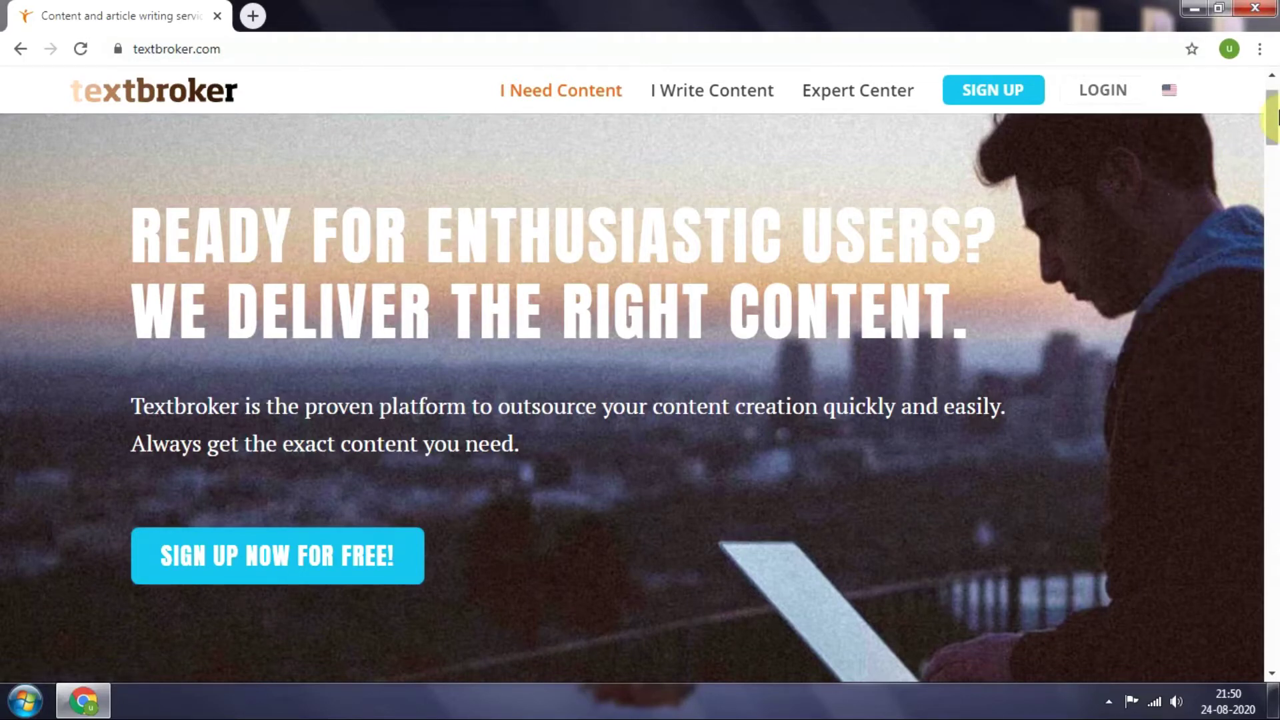
{"action": "left_click_drag", "start_coordinate": [1272, 110], "coordinate": [1272, 70]}
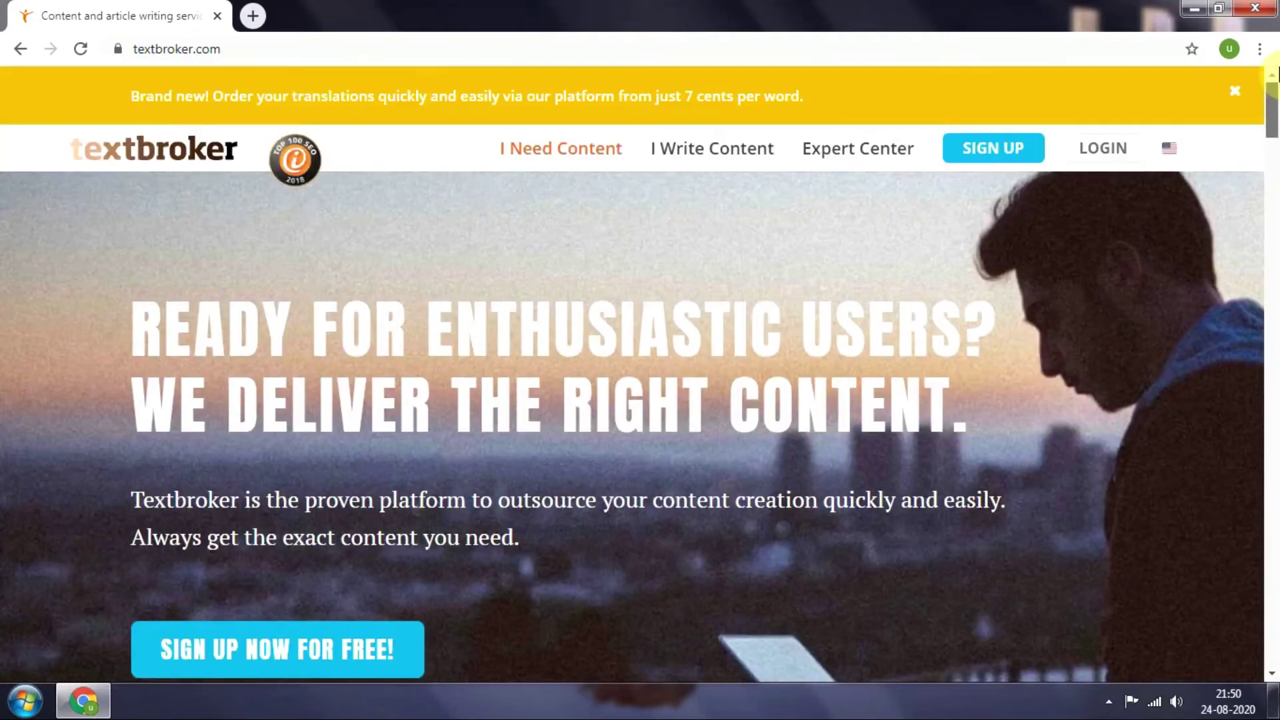
{"action": "scroll", "coordinate": [1090, 215], "scroll_direction": "down", "scroll_amount": 1}
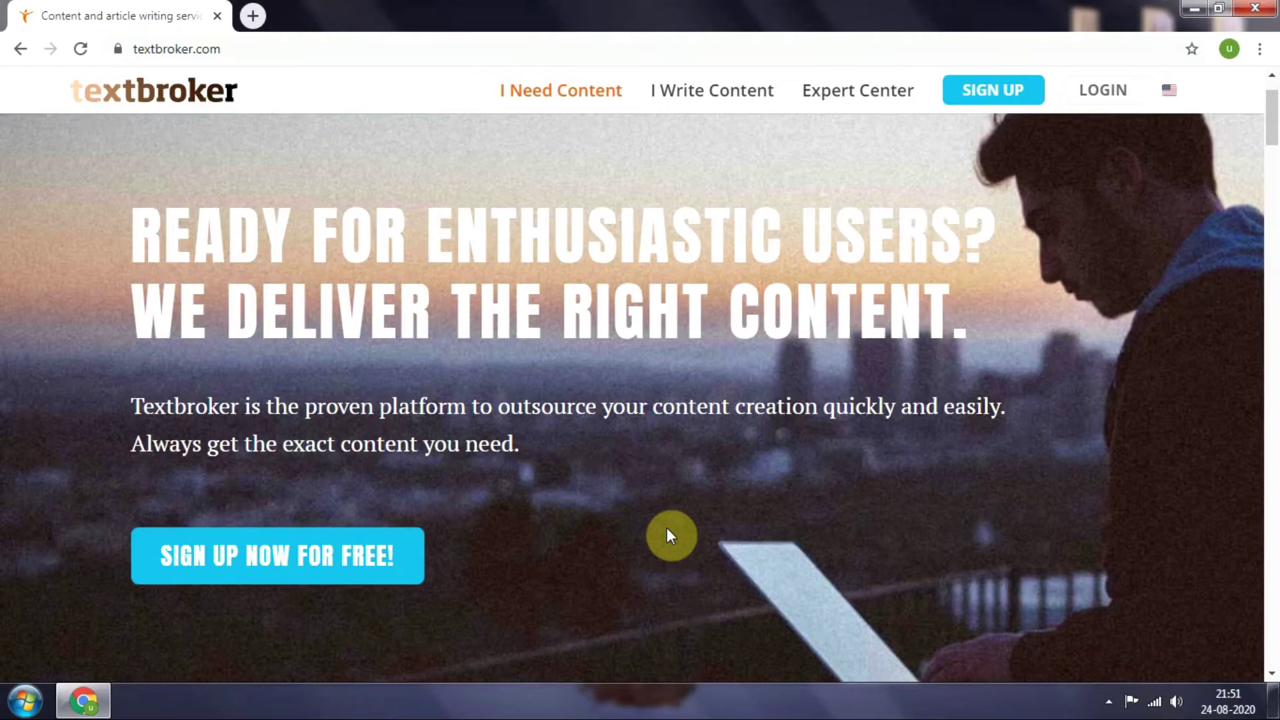
- Scroll the homepage and close the yellow translations promo banner
{"action": "left_click", "coordinate": [1268, 200]}
{"action": "left_click_drag", "start_coordinate": [1268, 200], "coordinate": [1272, 640]}
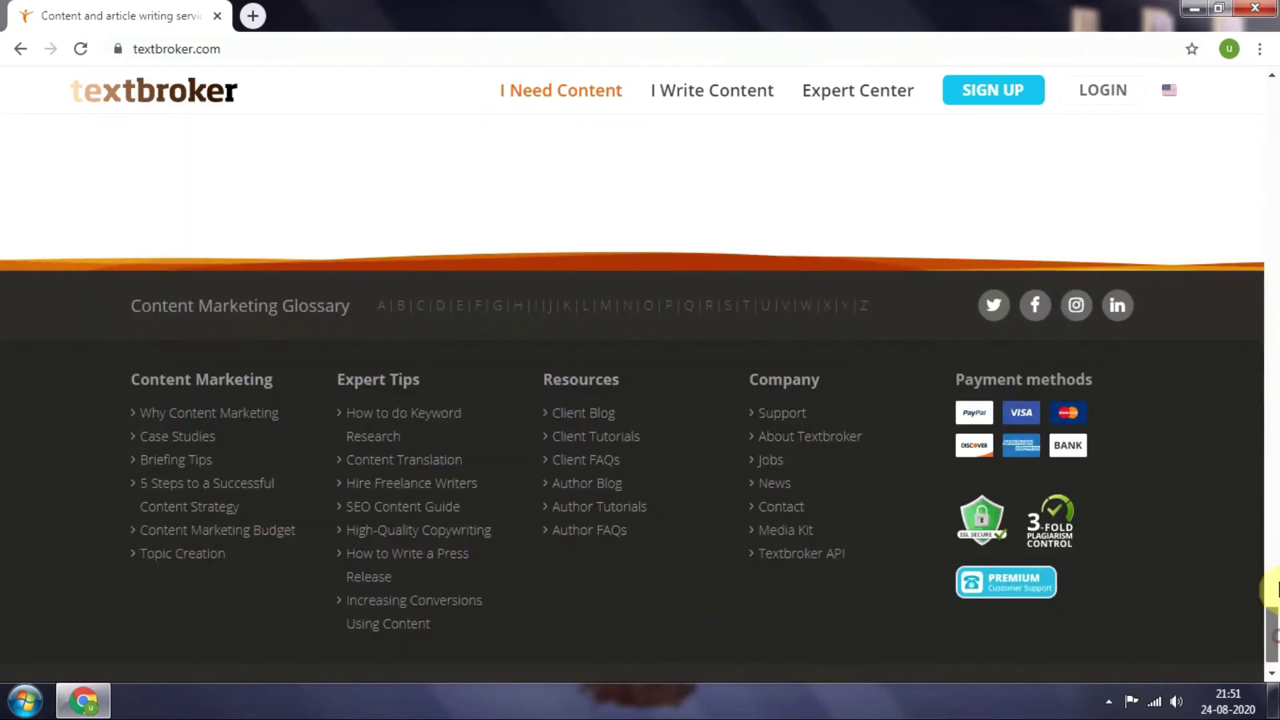
{"action": "left_click_drag", "start_coordinate": [1272, 641], "coordinate": [1271, 80]}
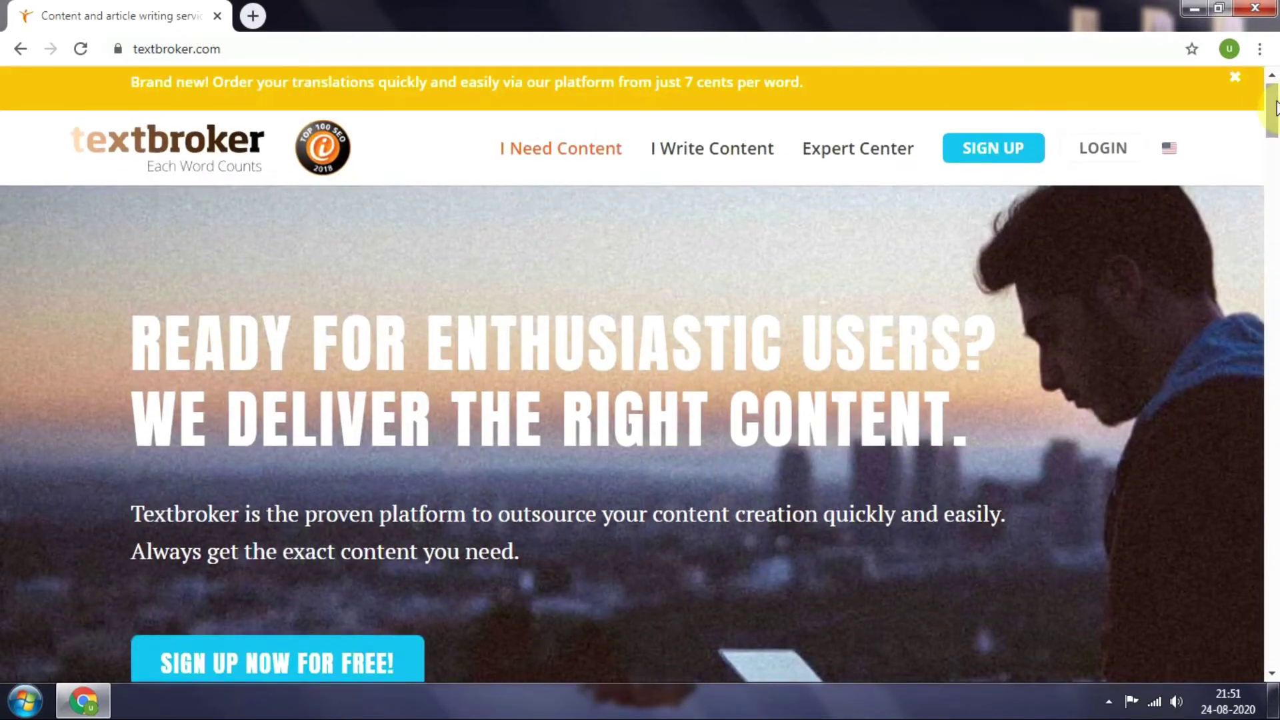
{"action": "left_click", "coordinate": [1238, 81]}
{"action": "scroll", "coordinate": [1163, 207], "scroll_direction": "down", "scroll_amount": 1}
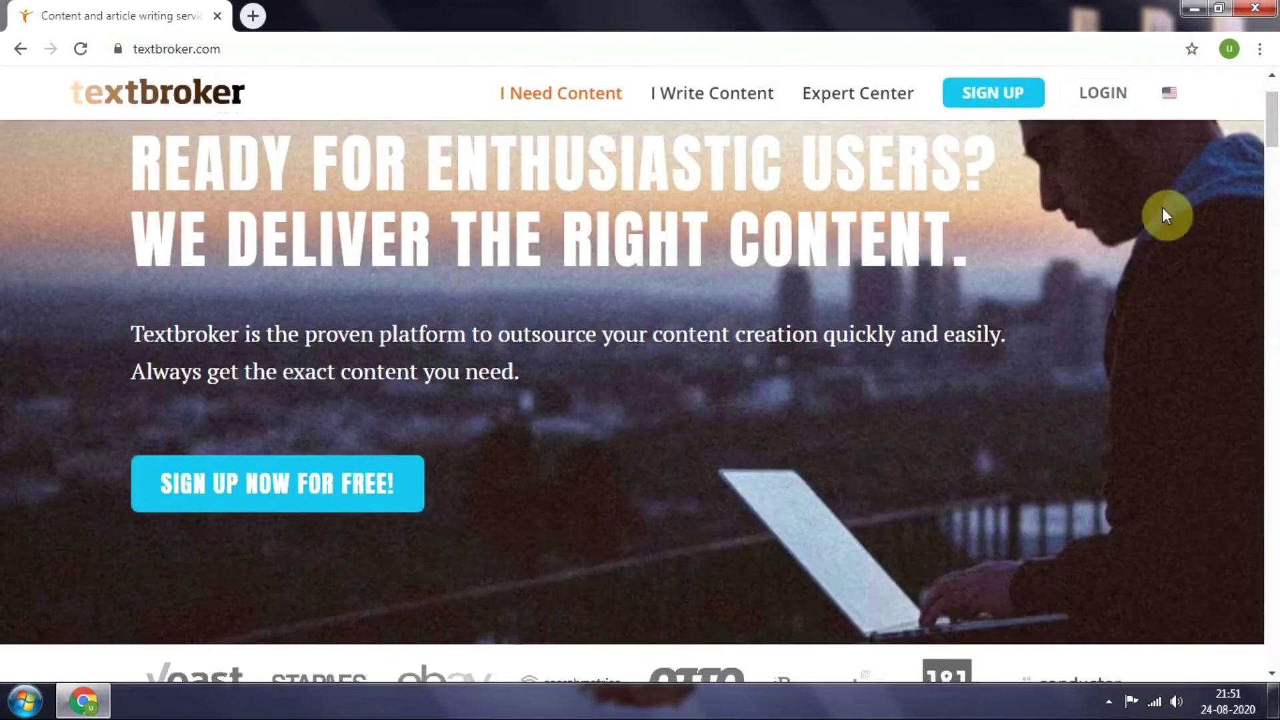
{"action": "left_click_drag", "start_coordinate": [1271, 140], "coordinate": [1271, 101]}
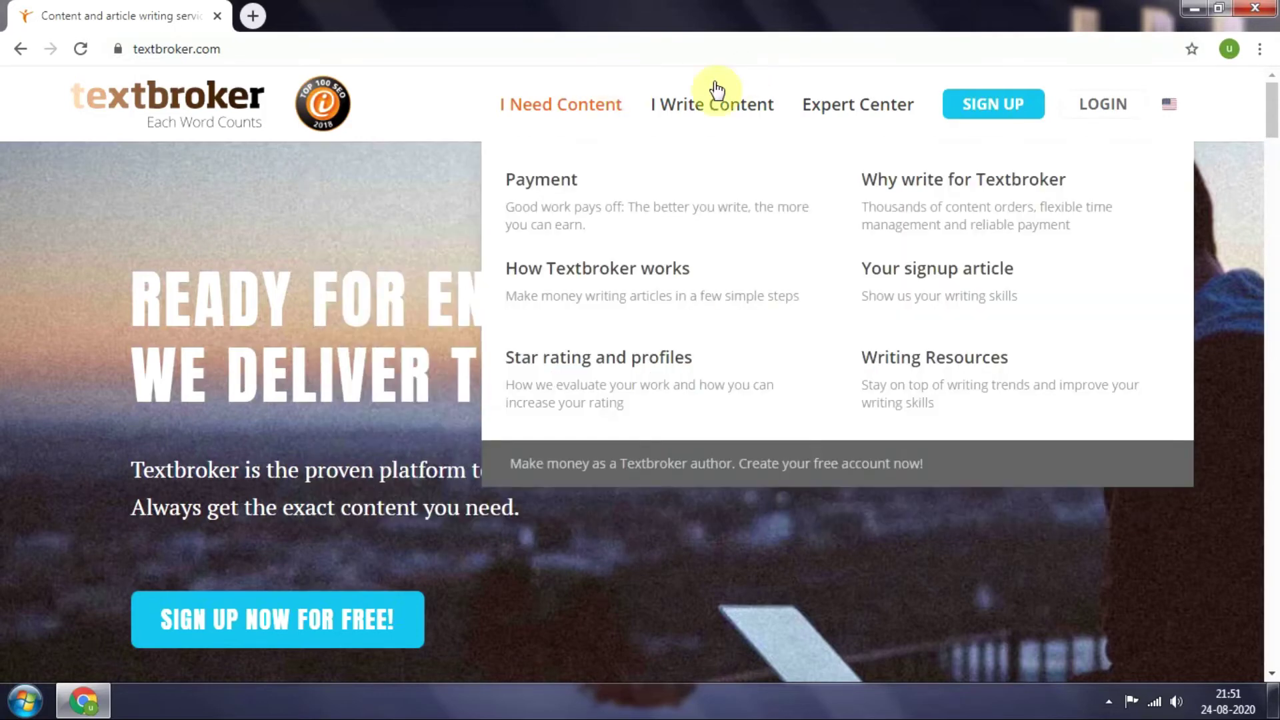
- Open the 'I Write Content' page for writers
{"action": "left_click", "coordinate": [712, 104]}
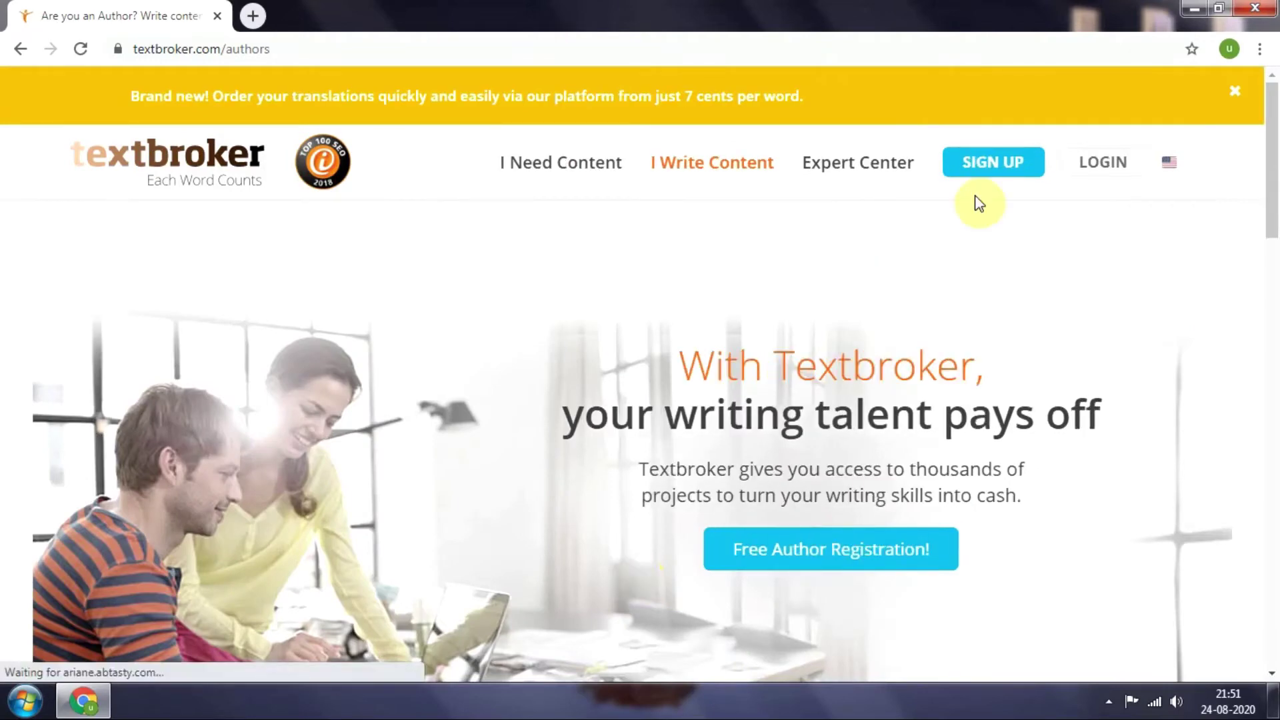
{"action": "left_click_drag", "start_coordinate": [1277, 120], "coordinate": [1278, 120]}
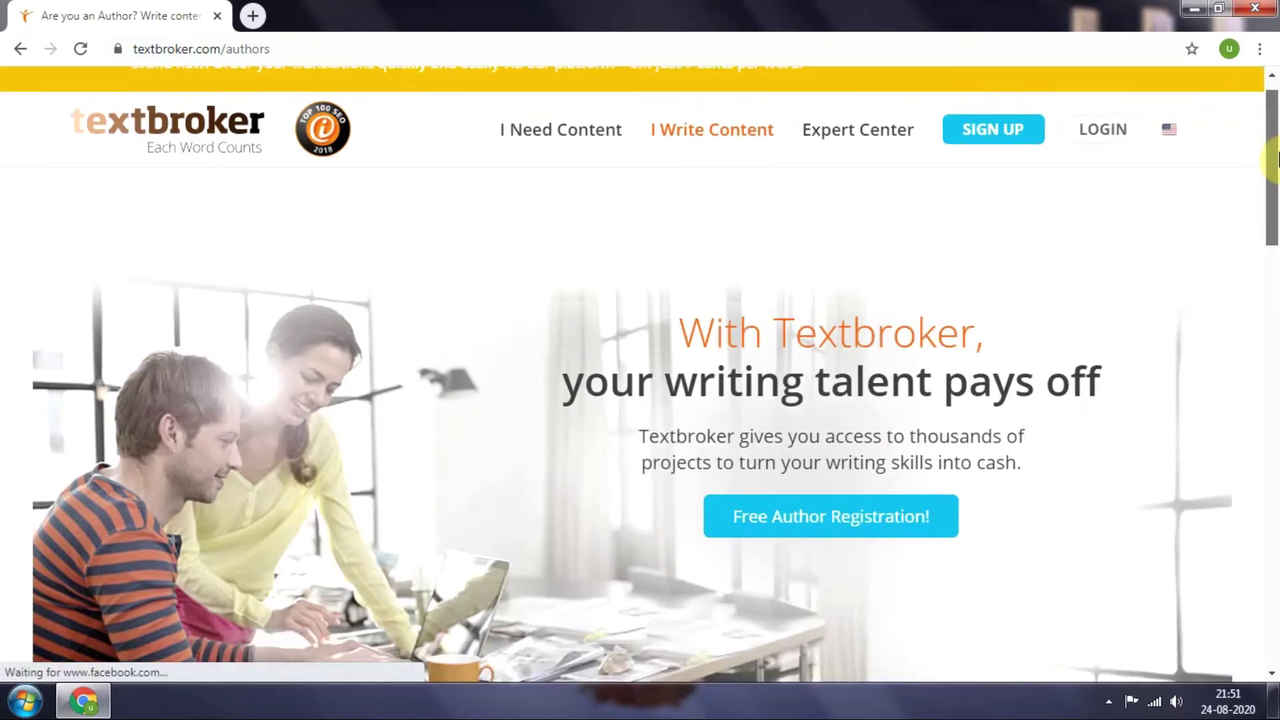
{"action": "scroll", "coordinate": [1275, 155], "scroll_direction": "down", "scroll_amount": 3}
{"action": "scroll", "coordinate": [1206, 299], "scroll_direction": "down", "scroll_amount": 3}
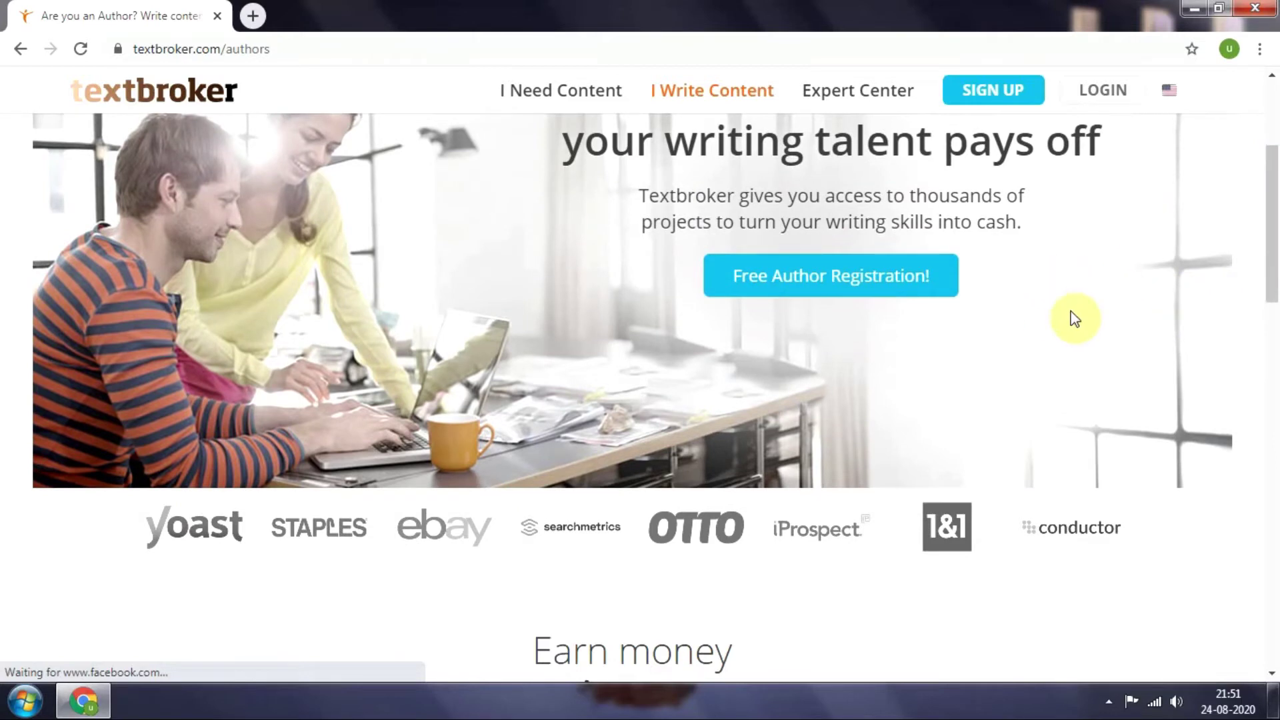
{"action": "left_click_drag", "start_coordinate": [1270, 251], "coordinate": [1271, 262]}
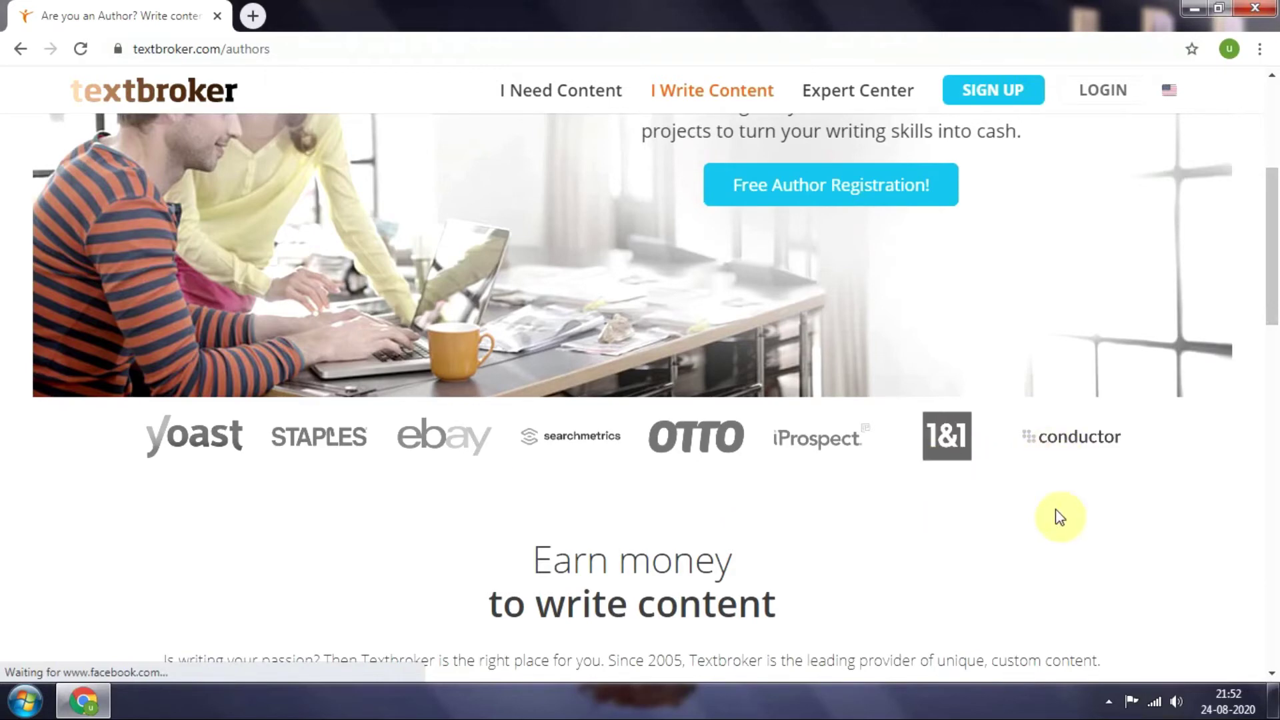
{"action": "left_click_drag", "start_coordinate": [1273, 240], "coordinate": [1274, 318]}
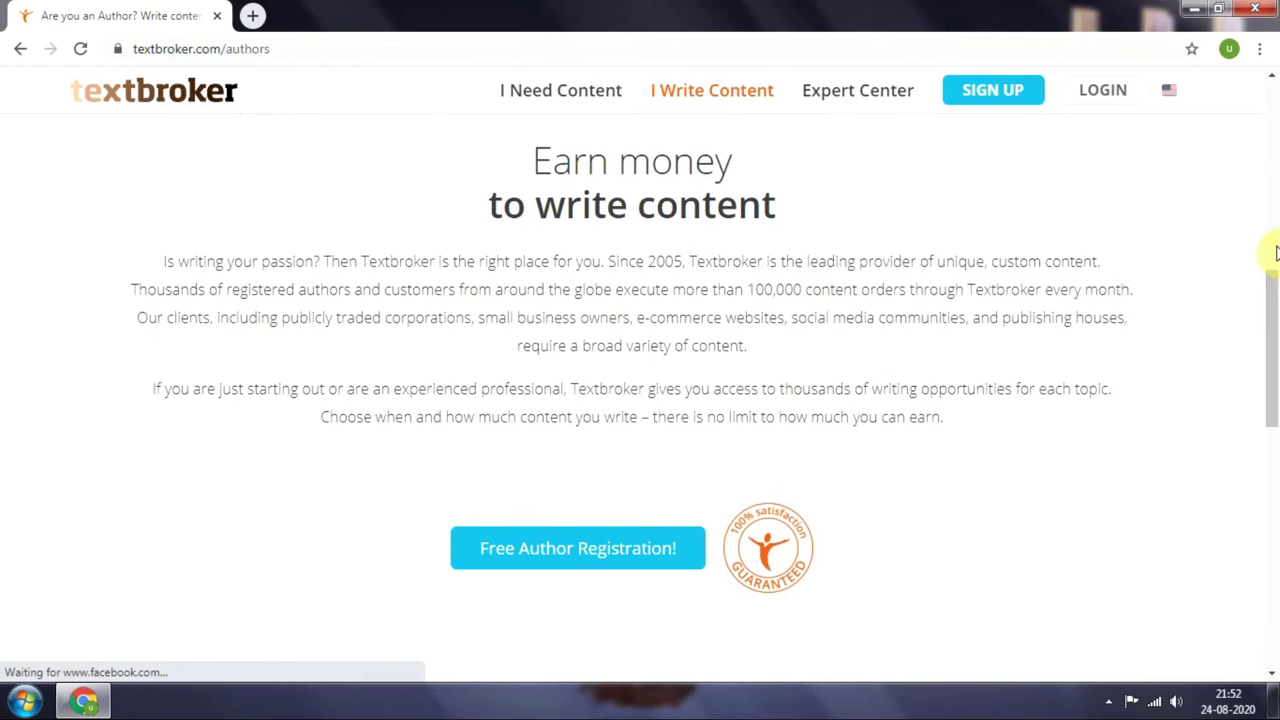
{"action": "left_click_drag", "start_coordinate": [1273, 305], "coordinate": [1273, 420]}
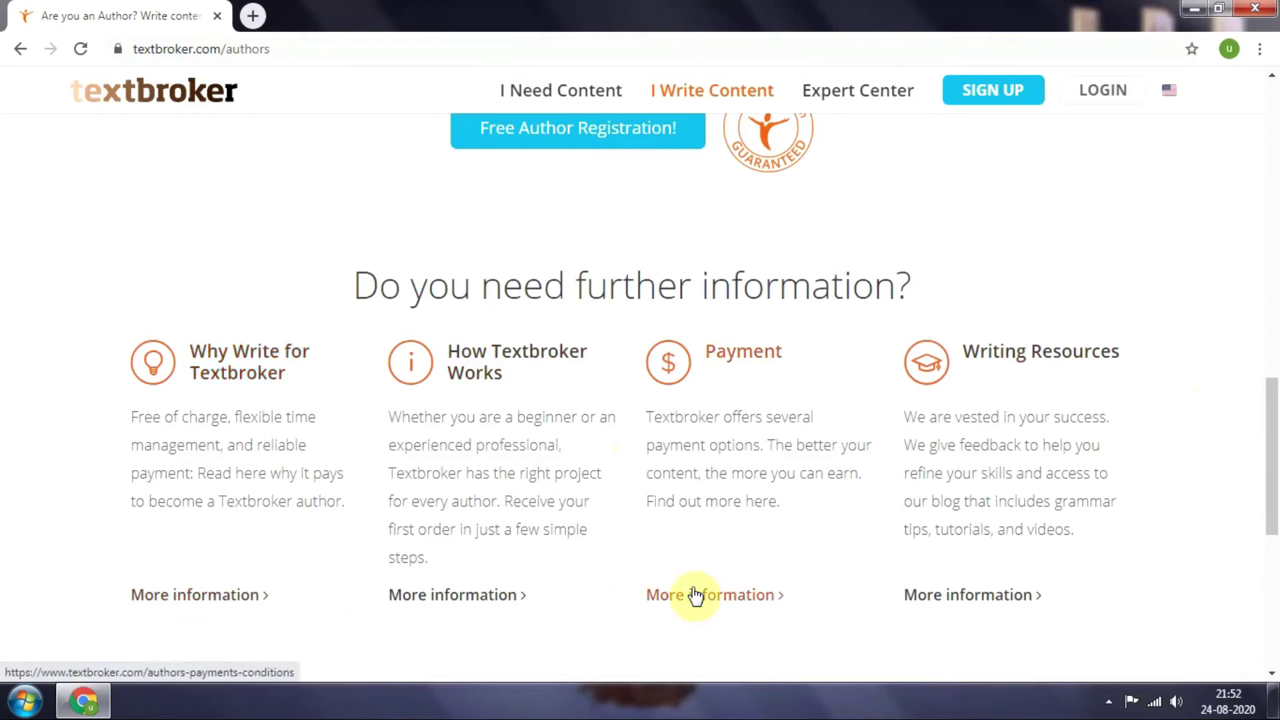
{"action": "mouse_move", "coordinate": [1272, 440]}
{"action": "left_mouse_down"}
{"action": "mouse_move", "coordinate": [1272, 560]}
{"action": "mouse_move", "coordinate": [1274, 160]}
{"action": "mouse_move", "coordinate": [1275, 241]}
{"action": "left_mouse_up"}
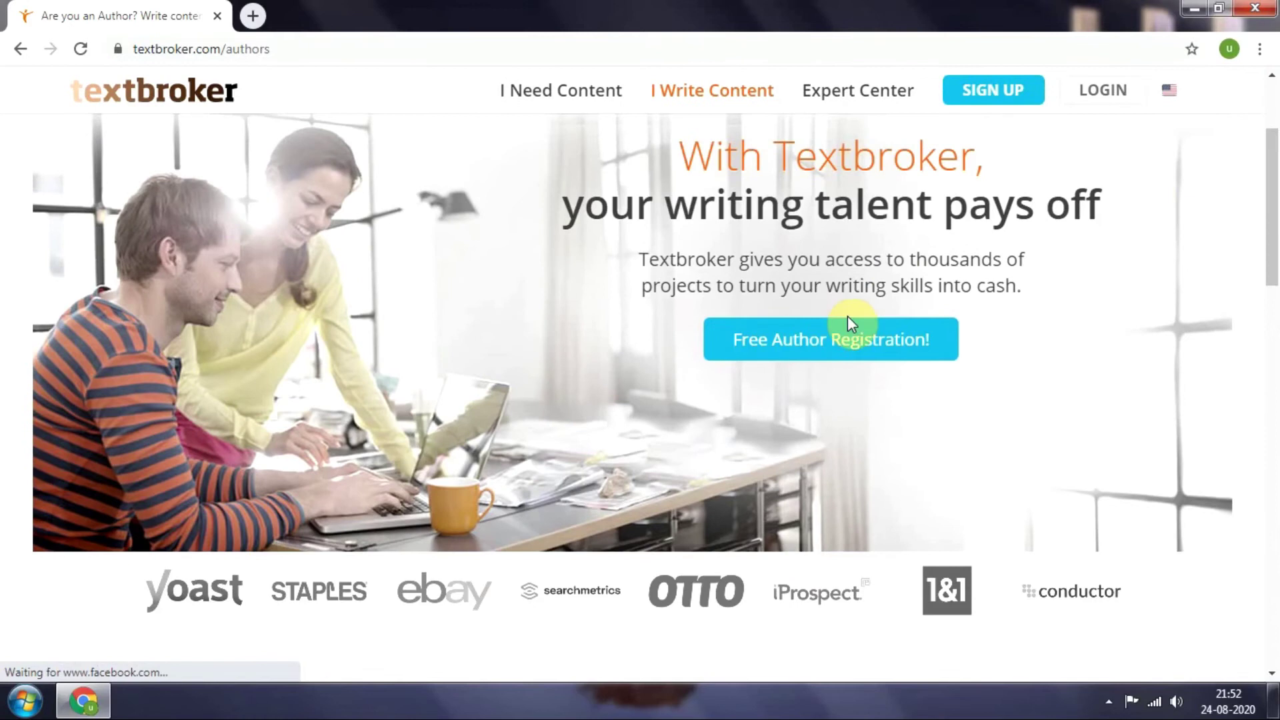
- Start the 'Free Author Registration!' from the authors page
{"action": "left_click", "coordinate": [812, 341]}
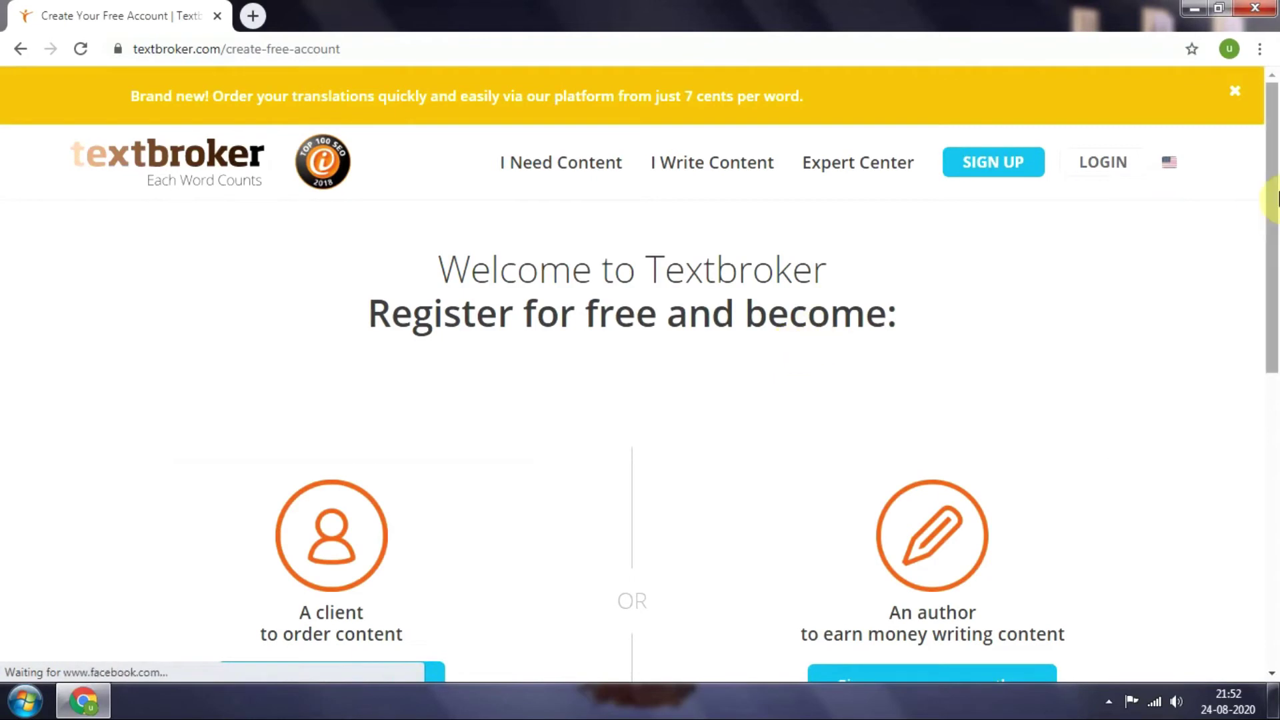
{"action": "left_click_drag", "start_coordinate": [1272, 201], "coordinate": [1273, 287]}
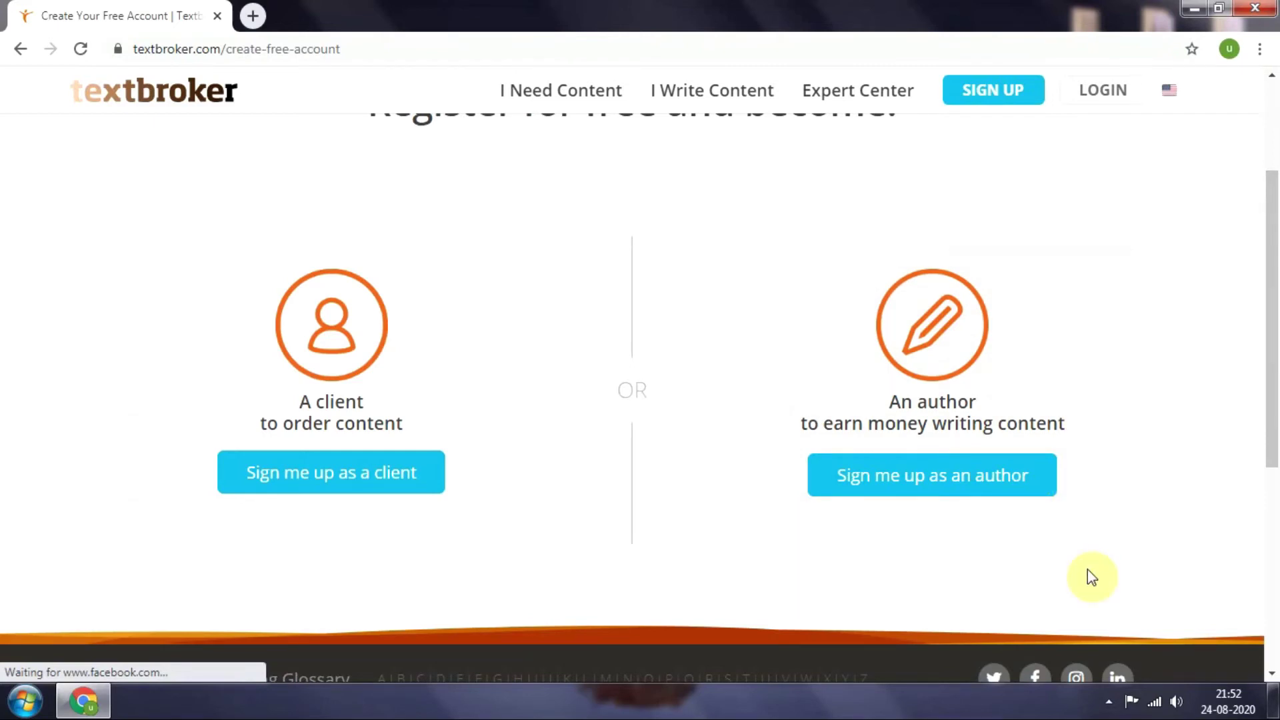
{"action": "scroll", "coordinate": [1088, 570], "scroll_direction": "up", "scroll_amount": 5}
{"action": "left_click_drag", "start_coordinate": [1273, 170], "coordinate": [1273, 304]}
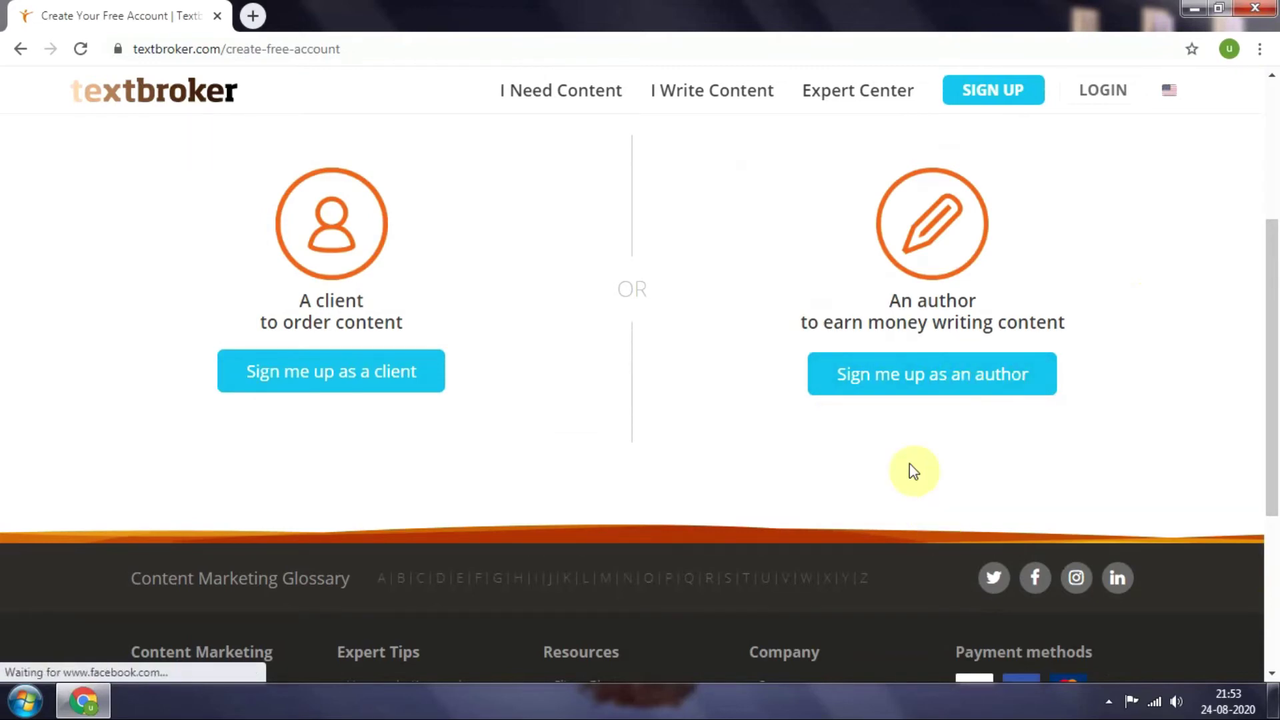
- Choose author sign-up and enter engineering as the profession
{"action": "left_click", "coordinate": [959, 386]}
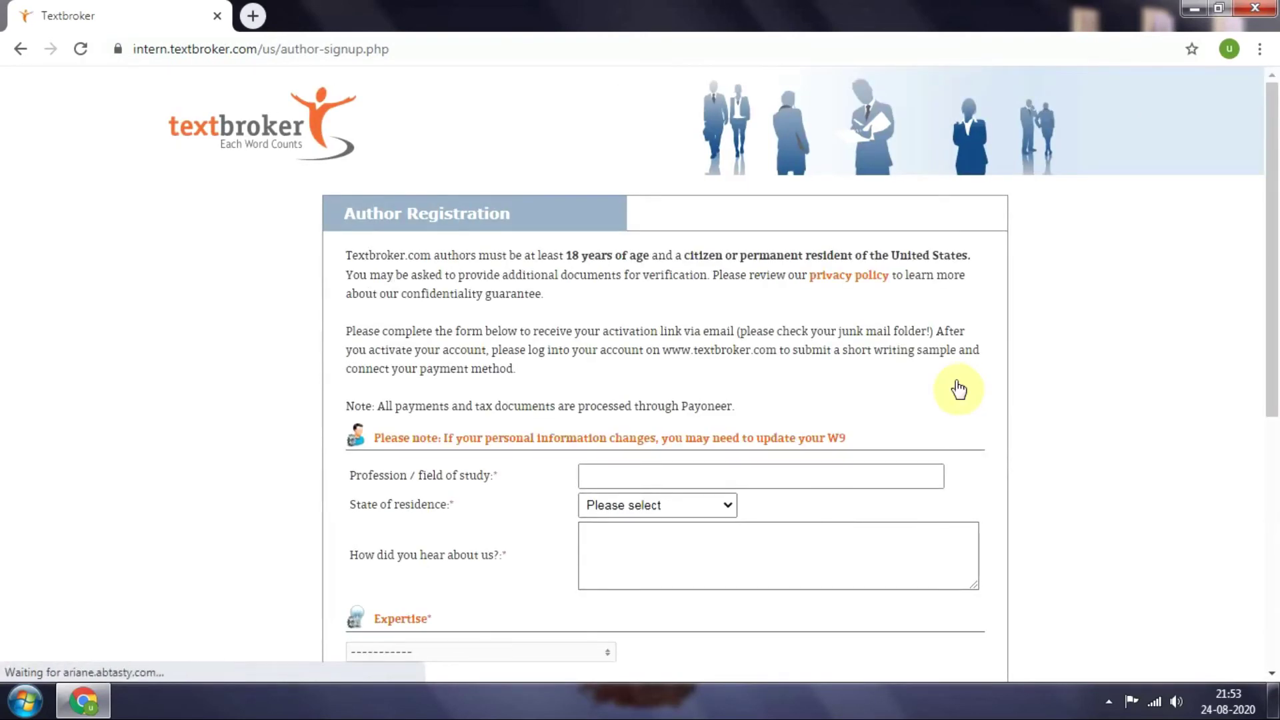
{"action": "left_click_drag", "start_coordinate": [1272, 120], "coordinate": [1272, 128]}
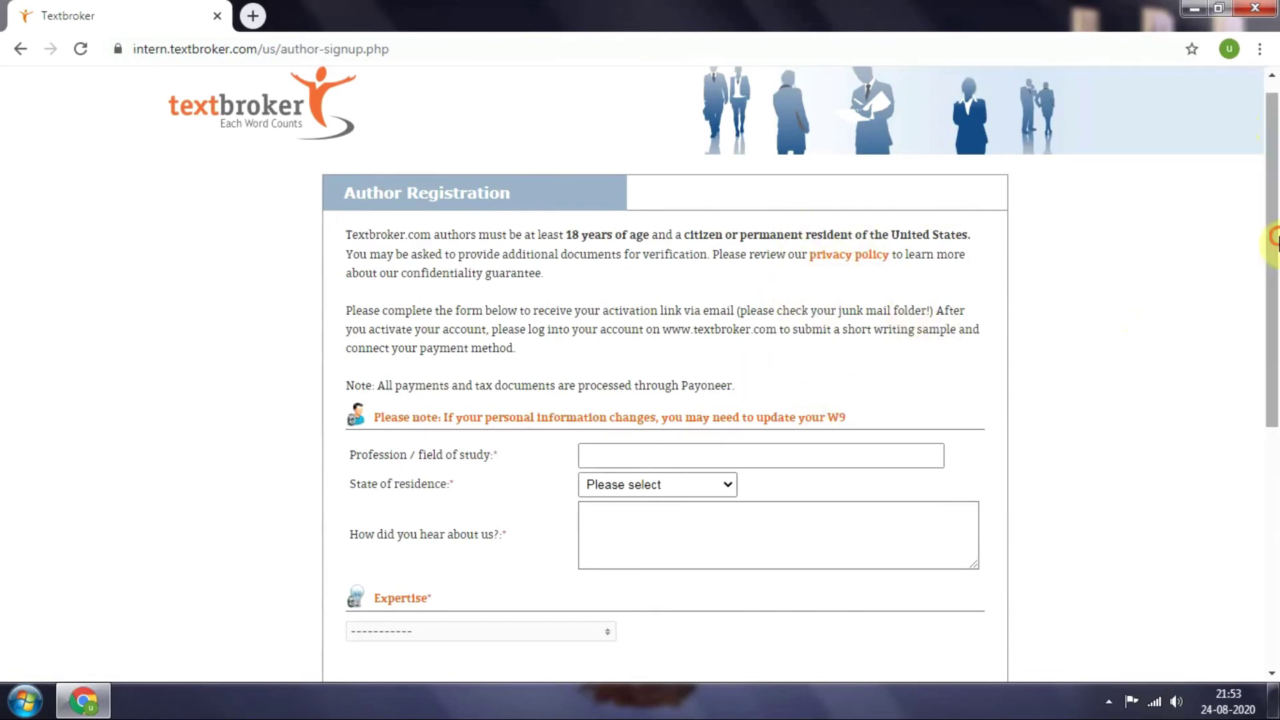
{"action": "left_click_drag", "start_coordinate": [1273, 251], "coordinate": [1272, 345]}
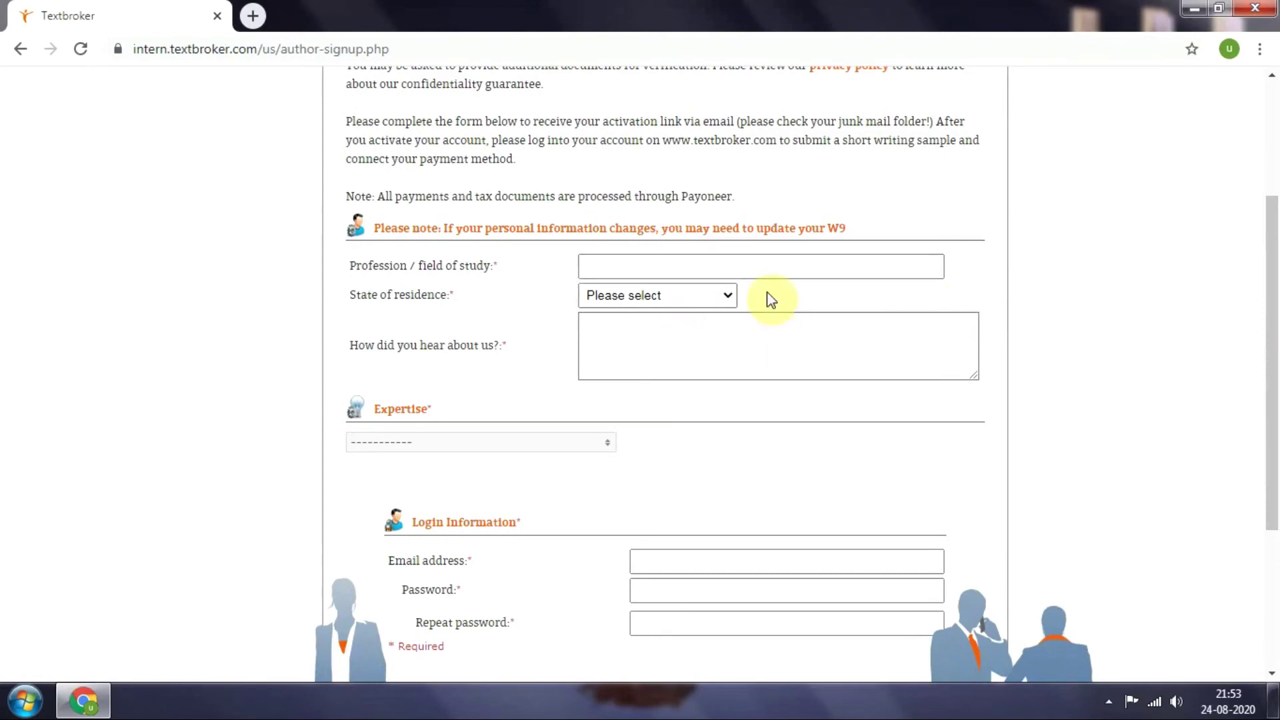
{"action": "left_click", "coordinate": [656, 264]}
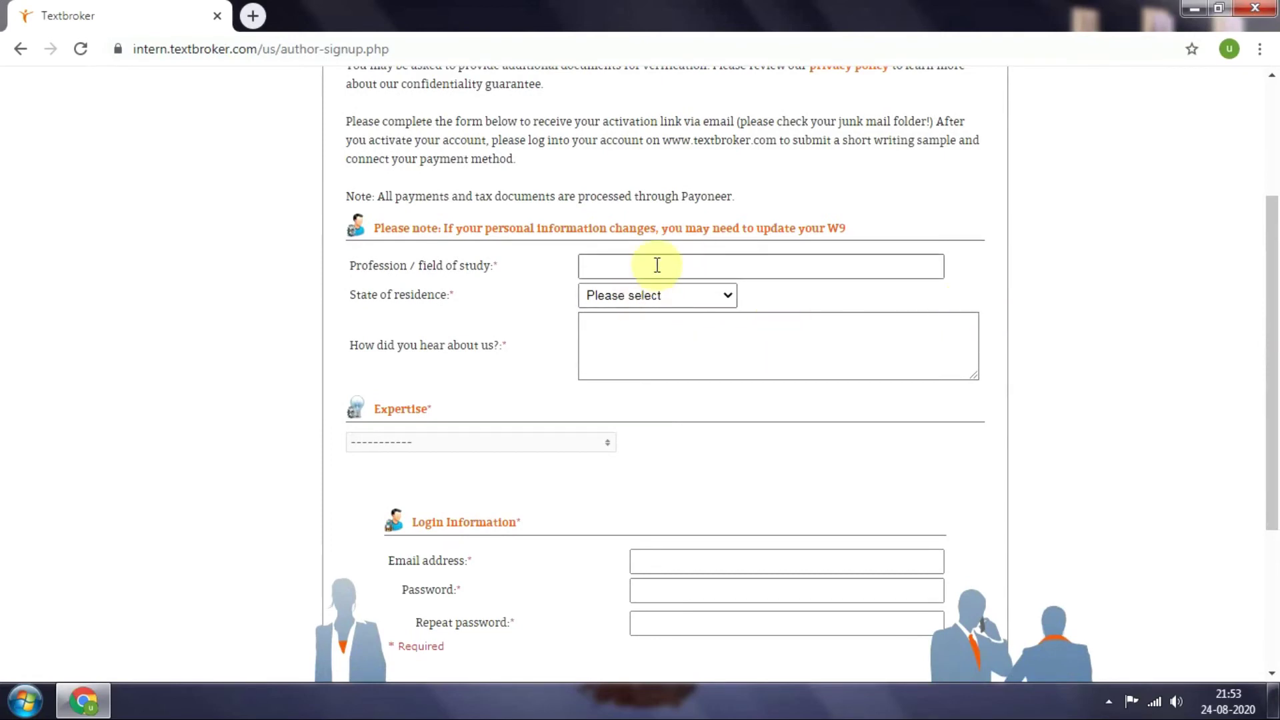
{"action": "left_click", "coordinate": [656, 264]}
{"action": "type", "text": "engineering"}
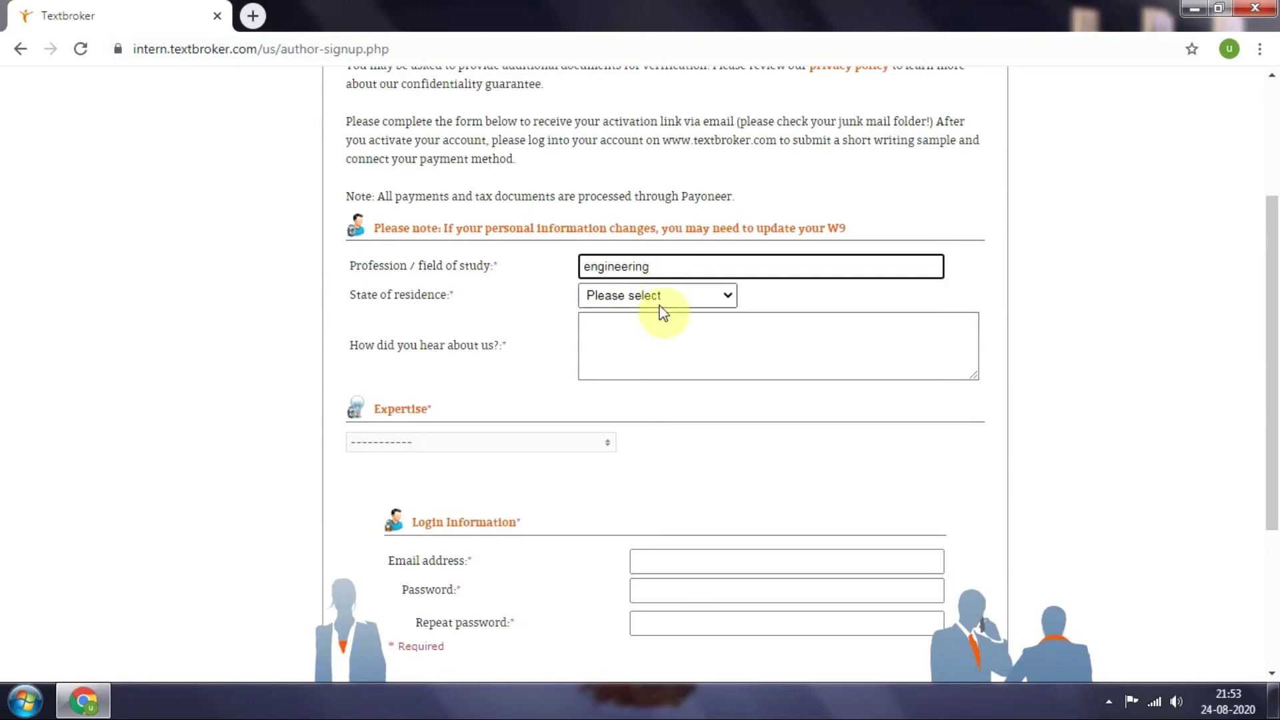
- Set the state of residence to DC and answer 'online' for the referral source
{"action": "left_click", "coordinate": [679, 293]}
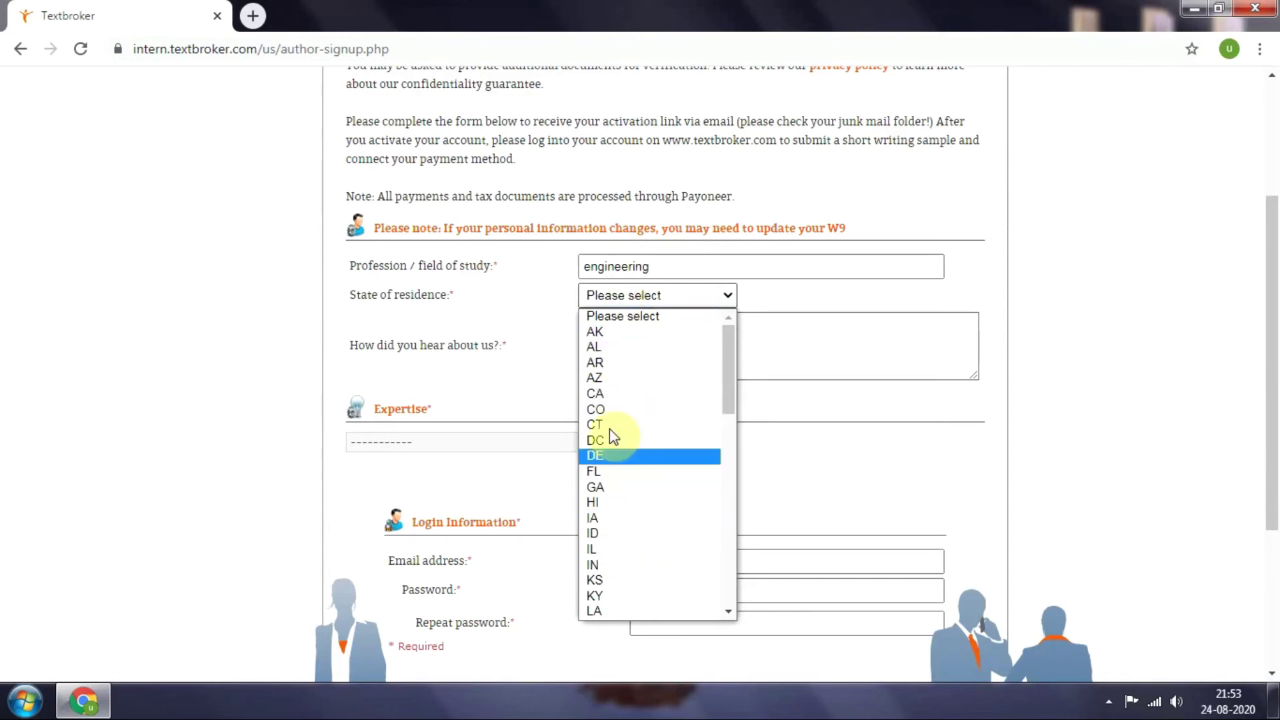
{"action": "left_click", "coordinate": [595, 440]}
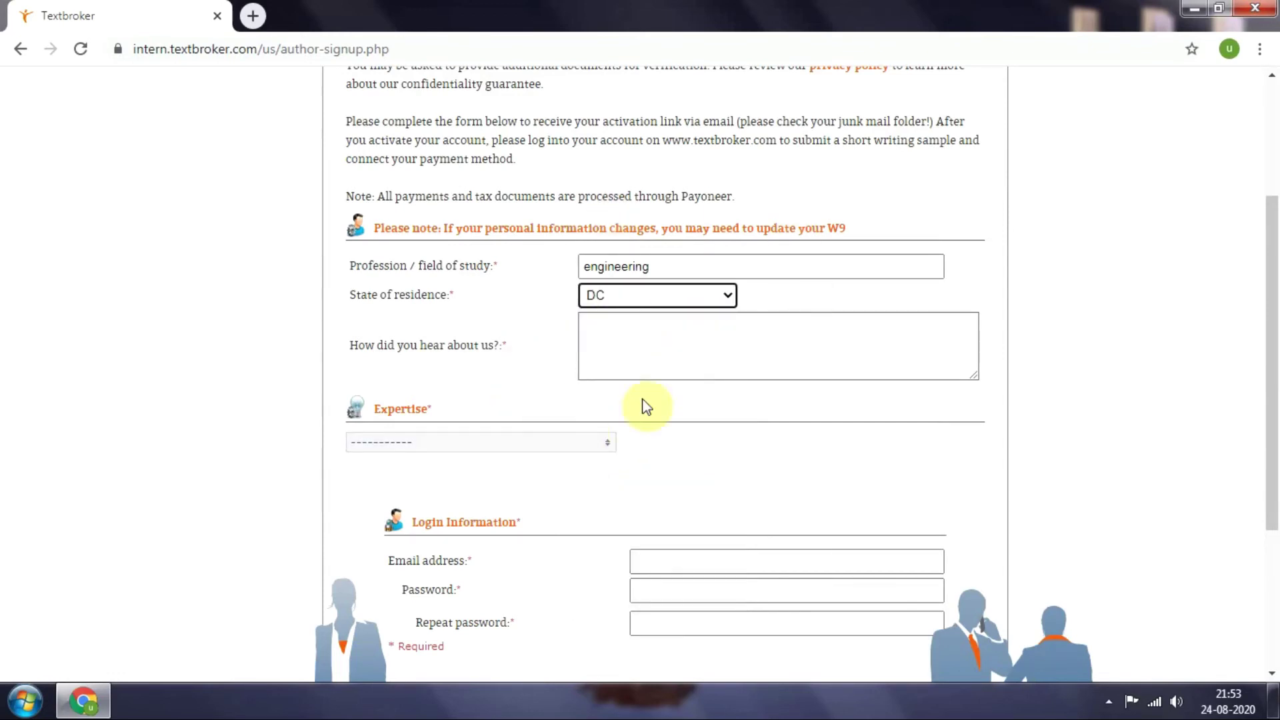
{"action": "left_click", "coordinate": [658, 342]}
{"action": "type", "text": "online"}
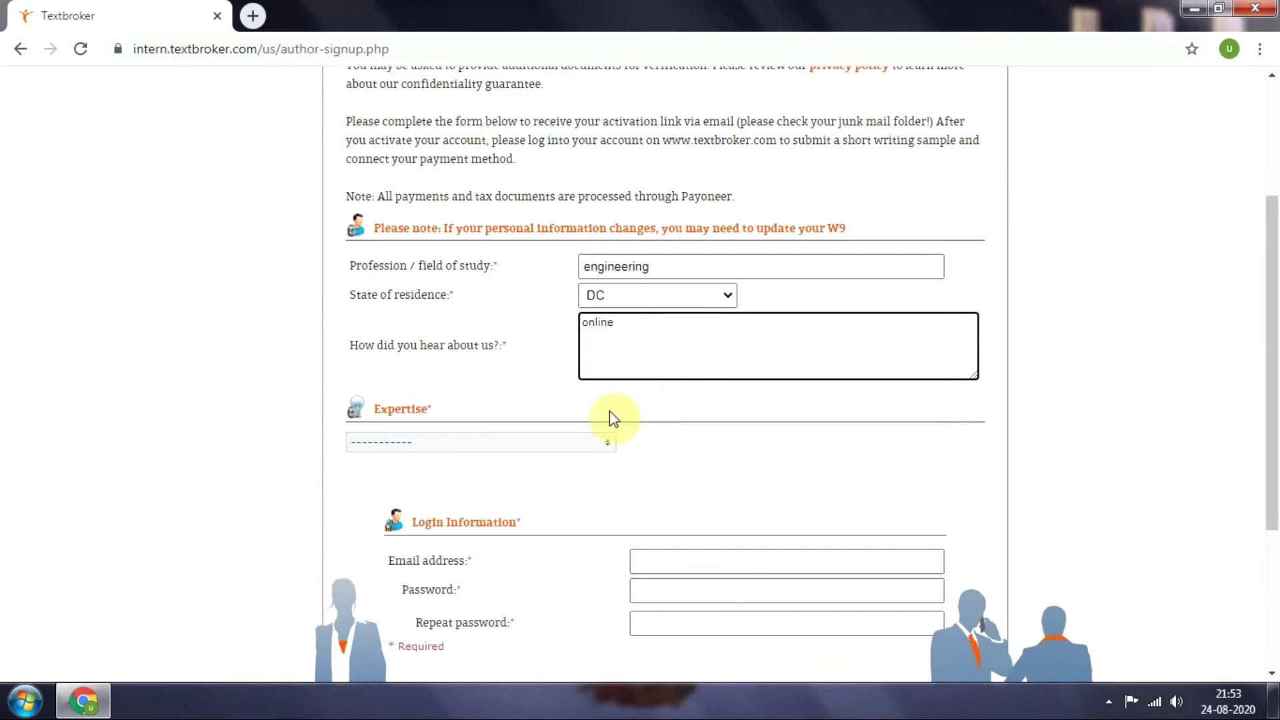
- Tick Computer & Software, Electronics, Electronic Entertainment and Editing, removing stray Cars and Casino picks
{"action": "left_click", "coordinate": [581, 444]}
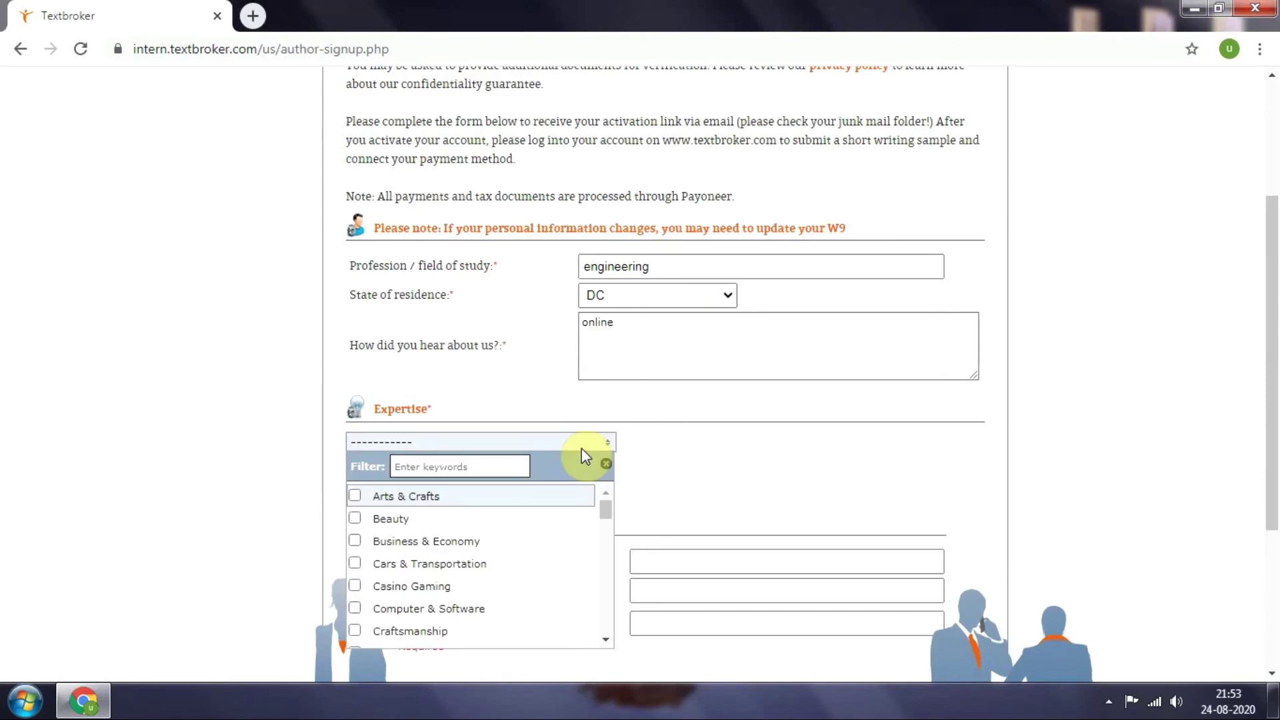
{"action": "scroll", "coordinate": [447, 614], "scroll_direction": "down", "scroll_amount": 1}
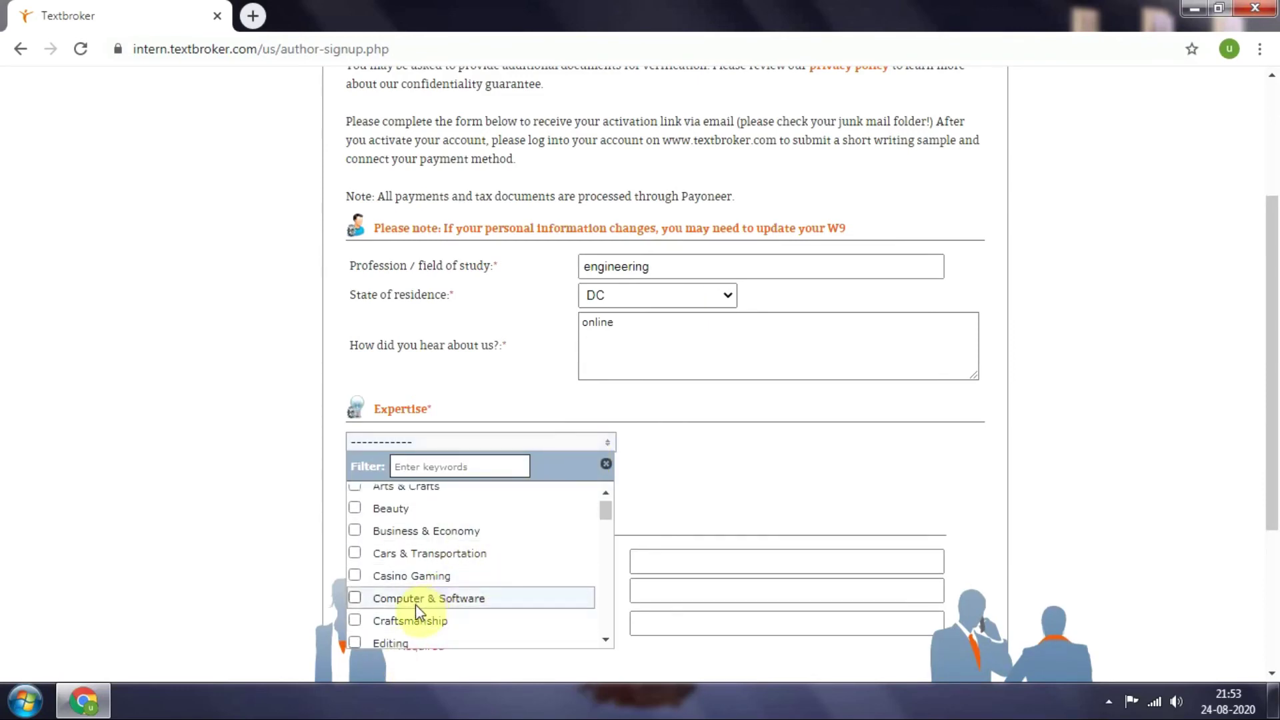
{"action": "left_click", "coordinate": [434, 598]}
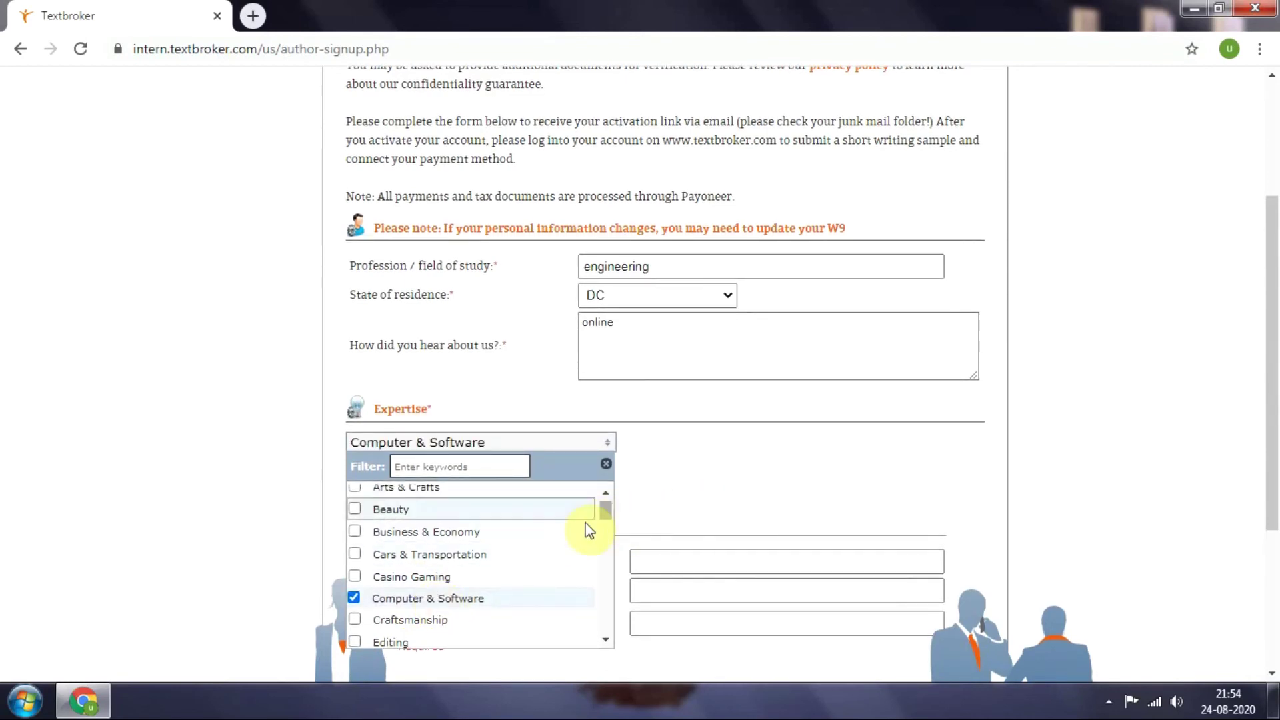
{"action": "left_click", "coordinate": [429, 554]}
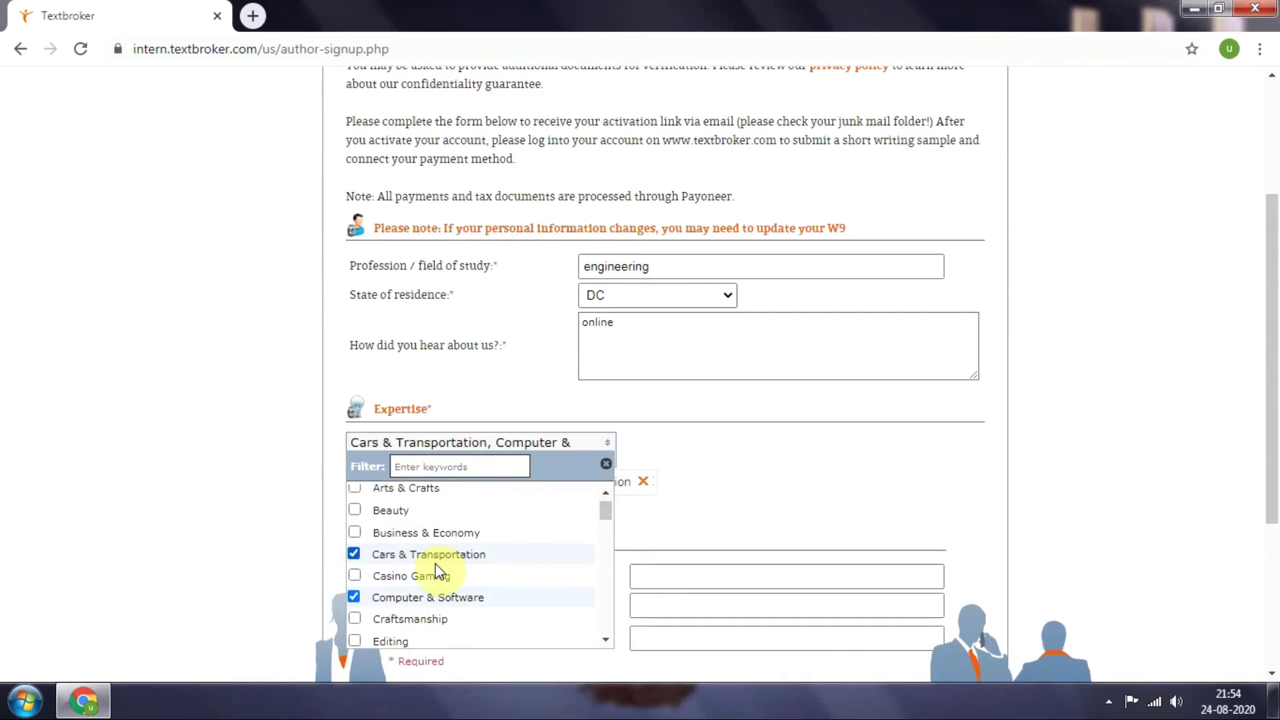
{"action": "left_click", "coordinate": [440, 577]}
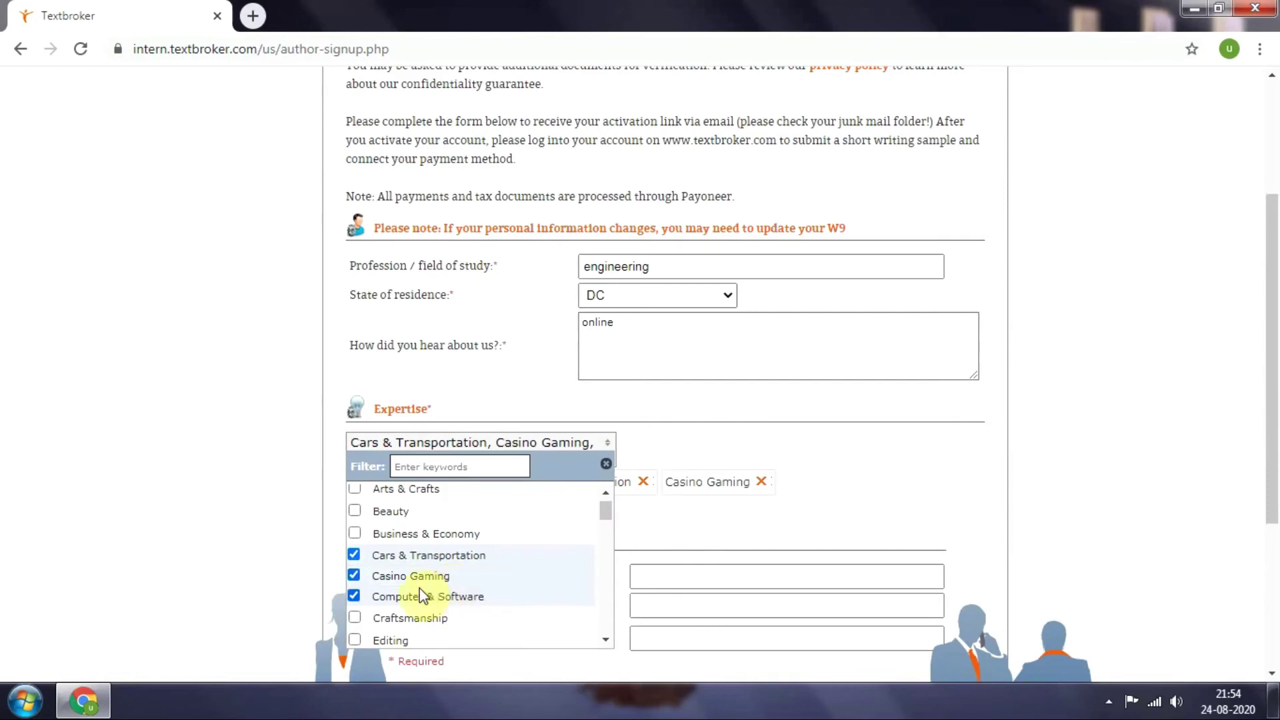
{"action": "left_click", "coordinate": [430, 578]}
{"action": "left_click", "coordinate": [456, 556]}
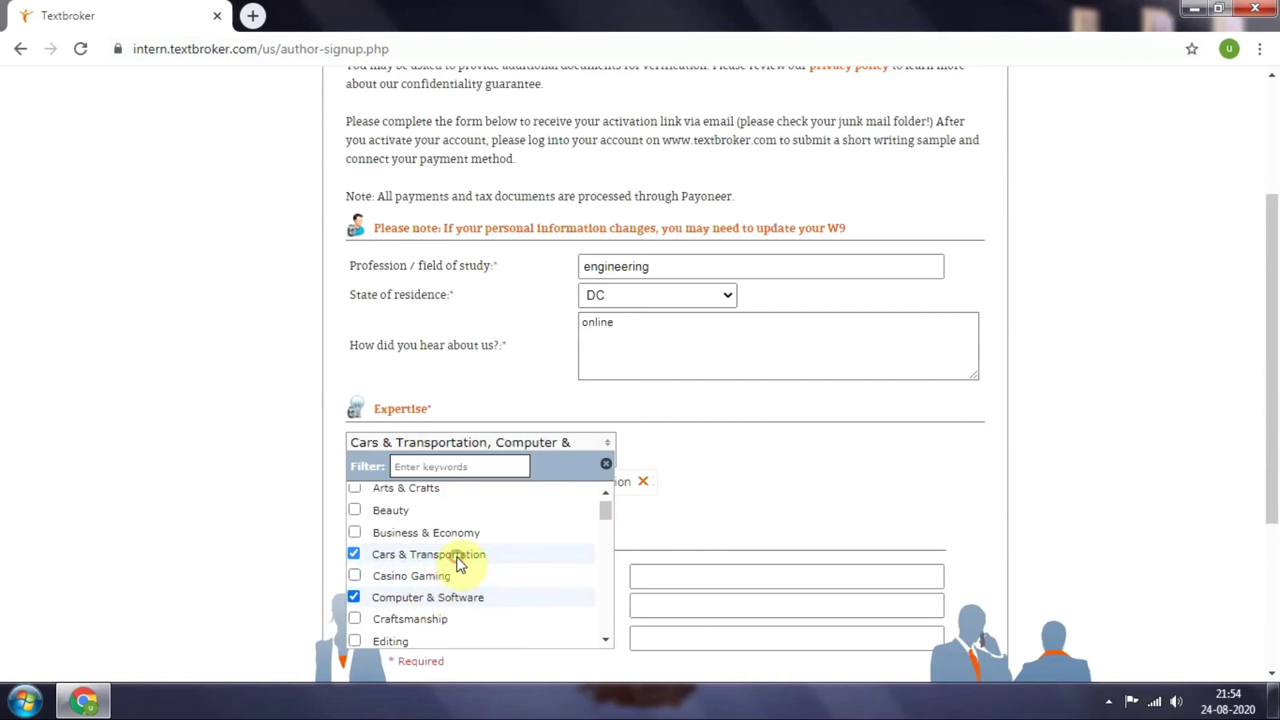
{"action": "left_click_drag", "start_coordinate": [605, 512], "coordinate": [606, 524]}
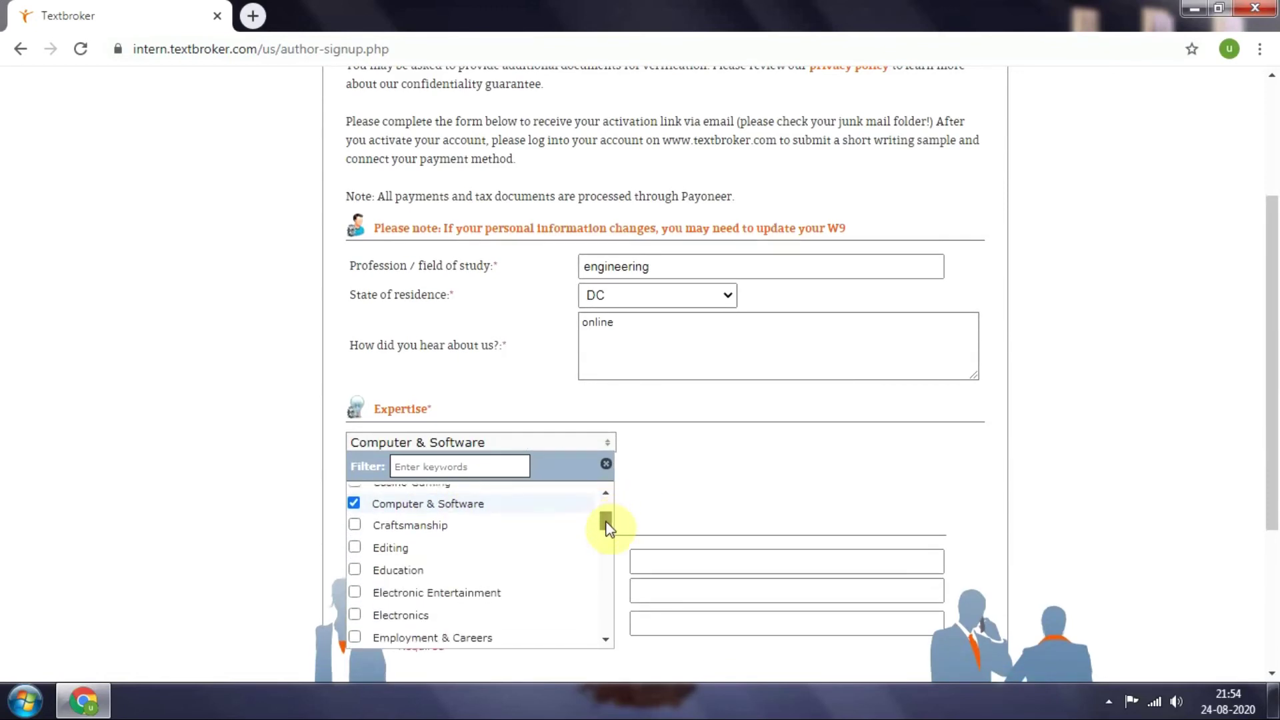
{"action": "left_click", "coordinate": [456, 607]}
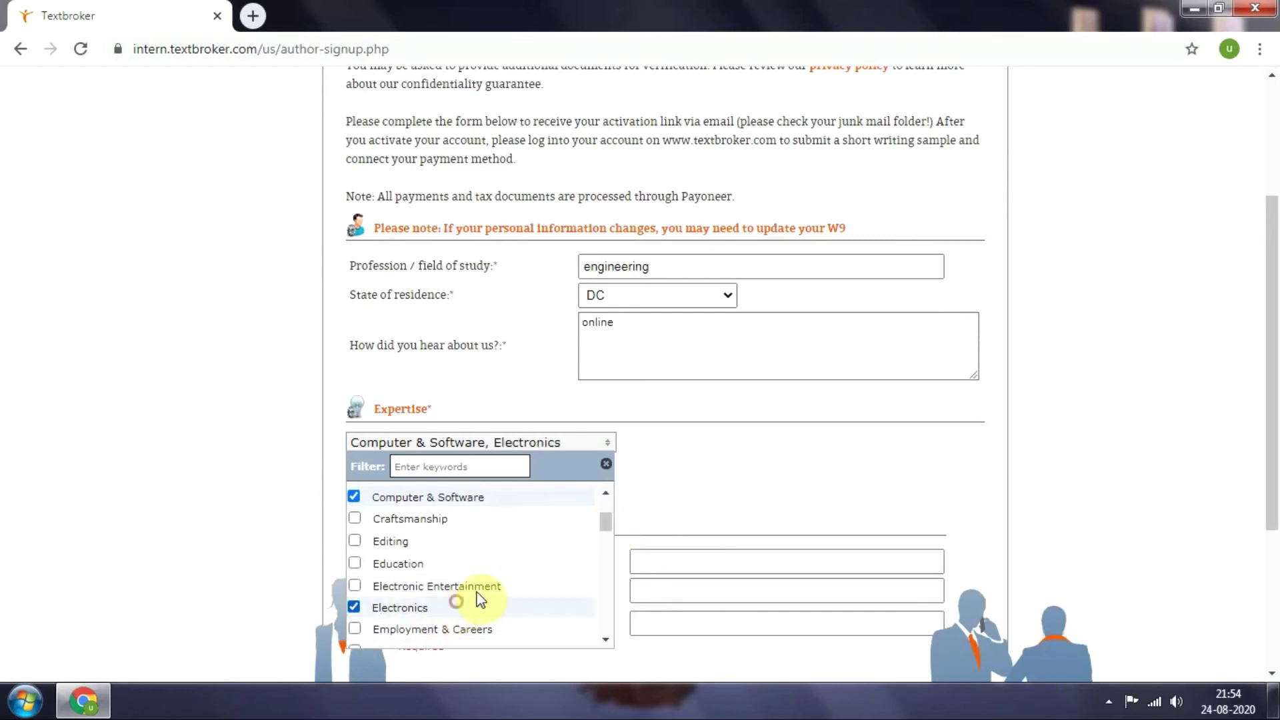
{"action": "left_click", "coordinate": [480, 586]}
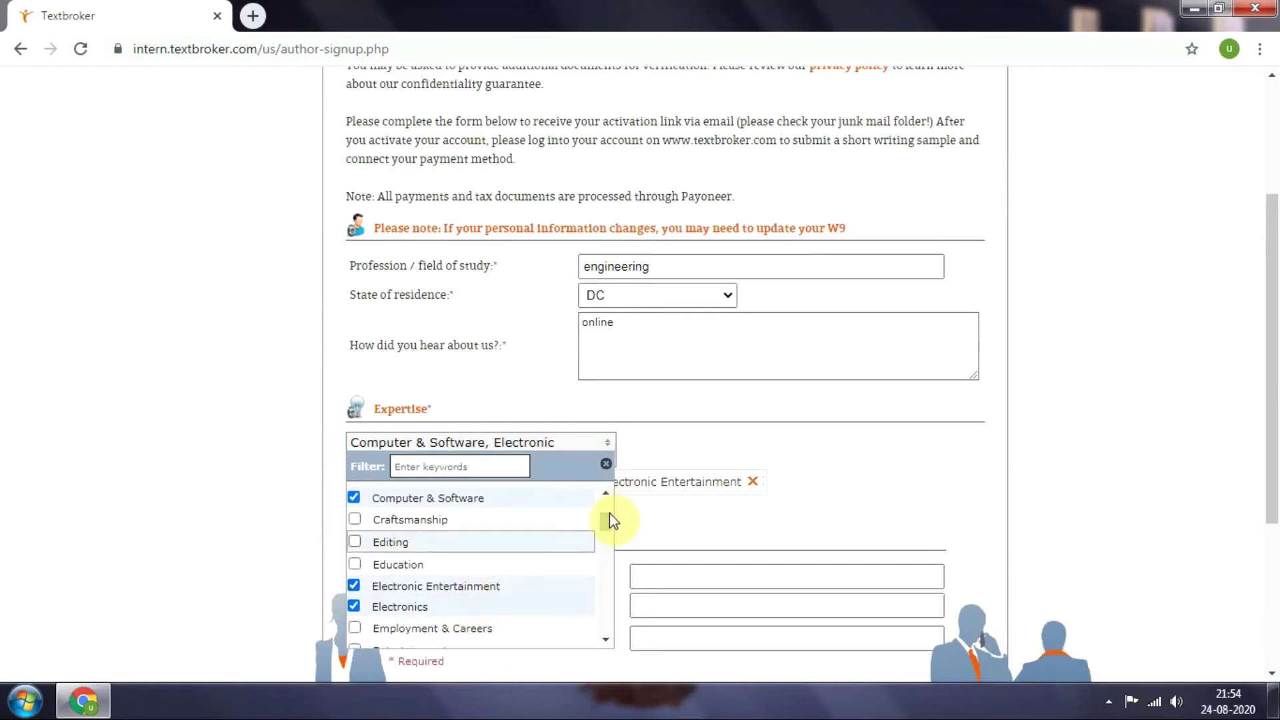
{"action": "left_click", "coordinate": [430, 541]}
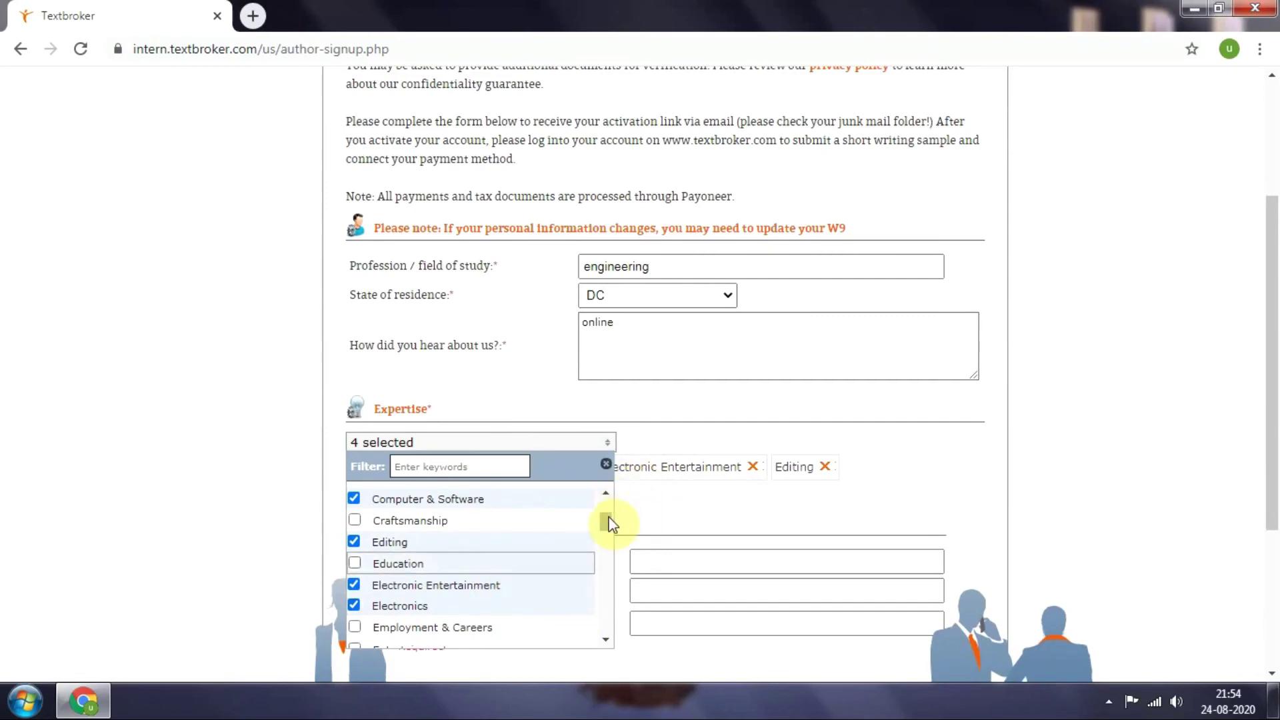
{"action": "left_click_drag", "start_coordinate": [608, 520], "coordinate": [609, 538]}
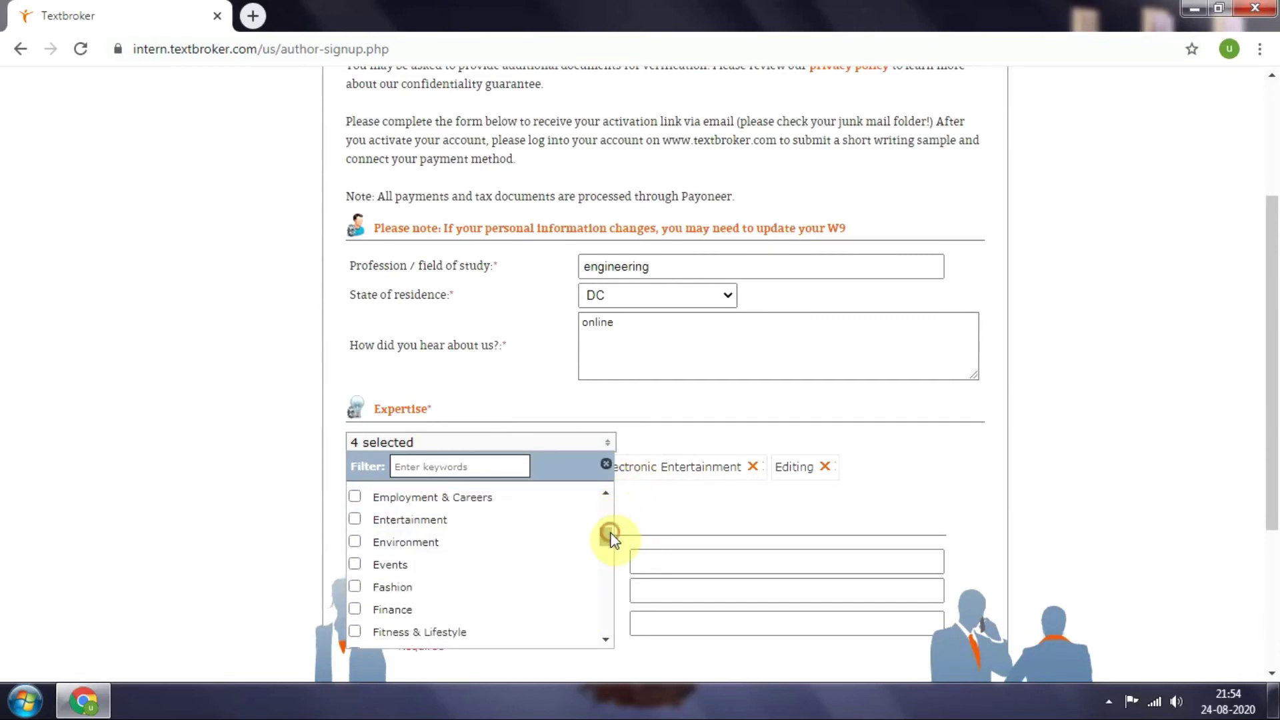
{"action": "left_click", "coordinate": [665, 511]}
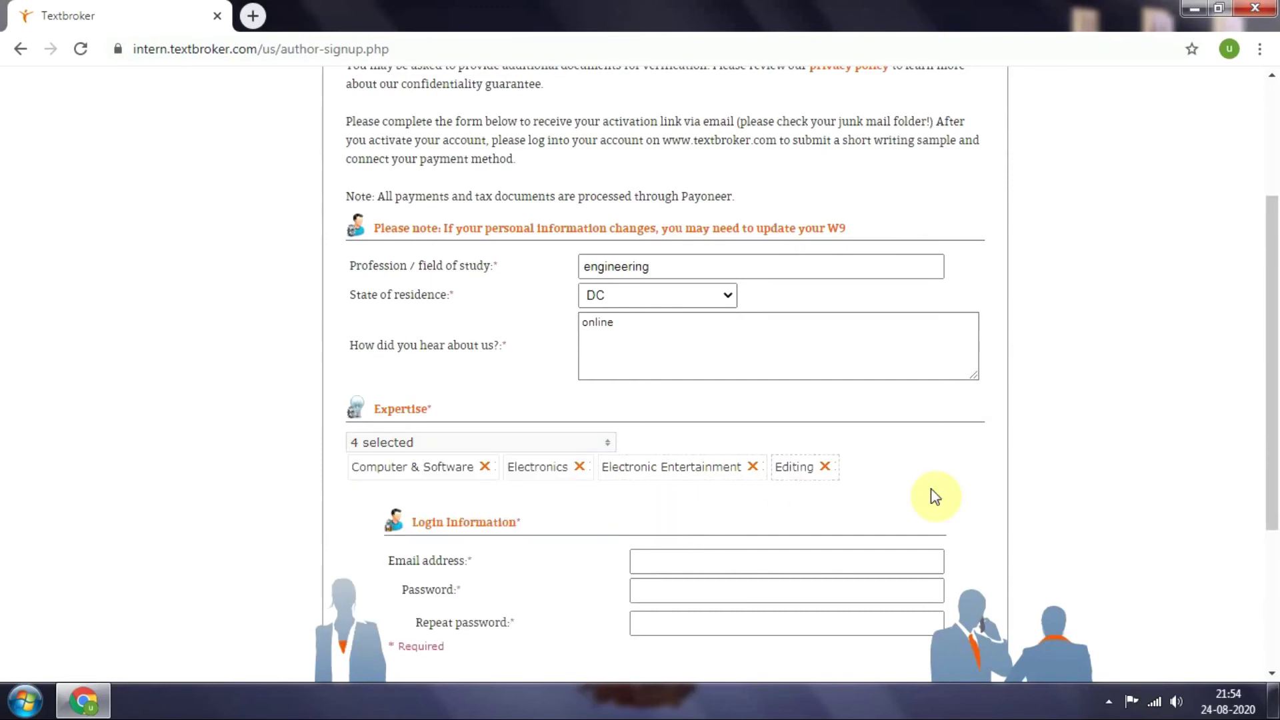
{"action": "left_click_drag", "start_coordinate": [1272, 330], "coordinate": [1272, 415]}
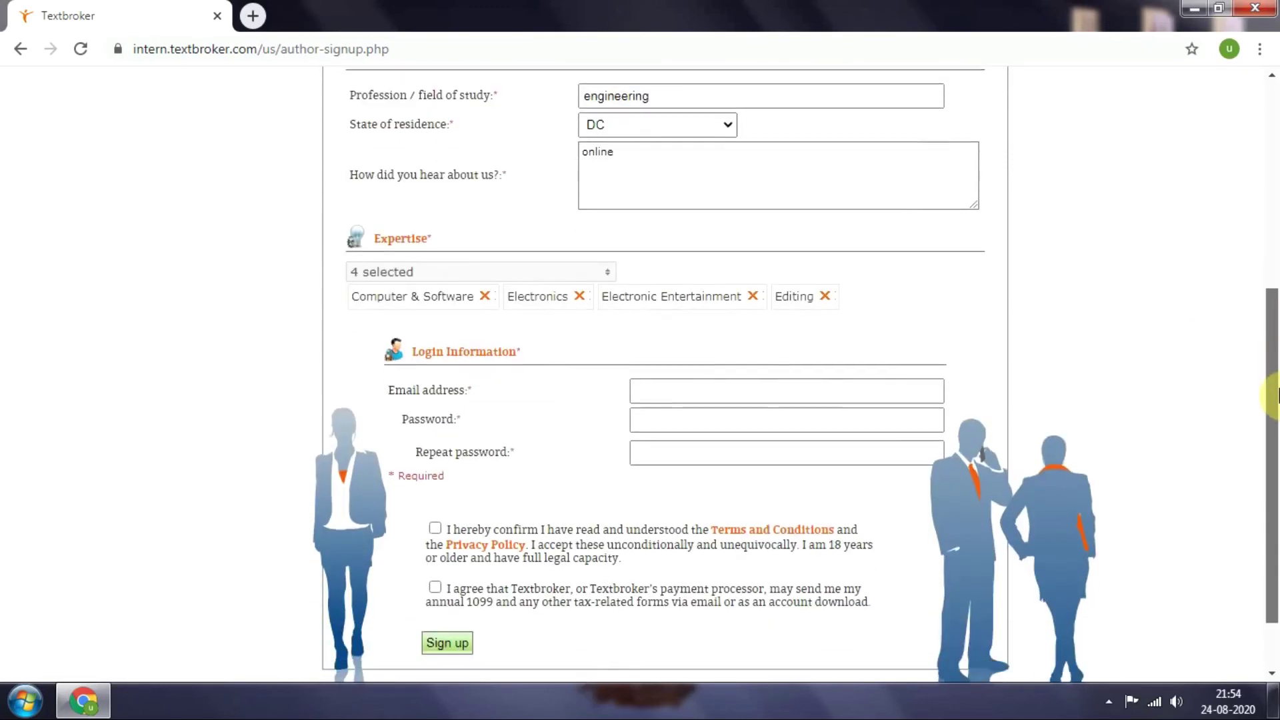
- Enter the login email address and a password meeting all requirements
{"action": "left_click", "coordinate": [712, 338]}
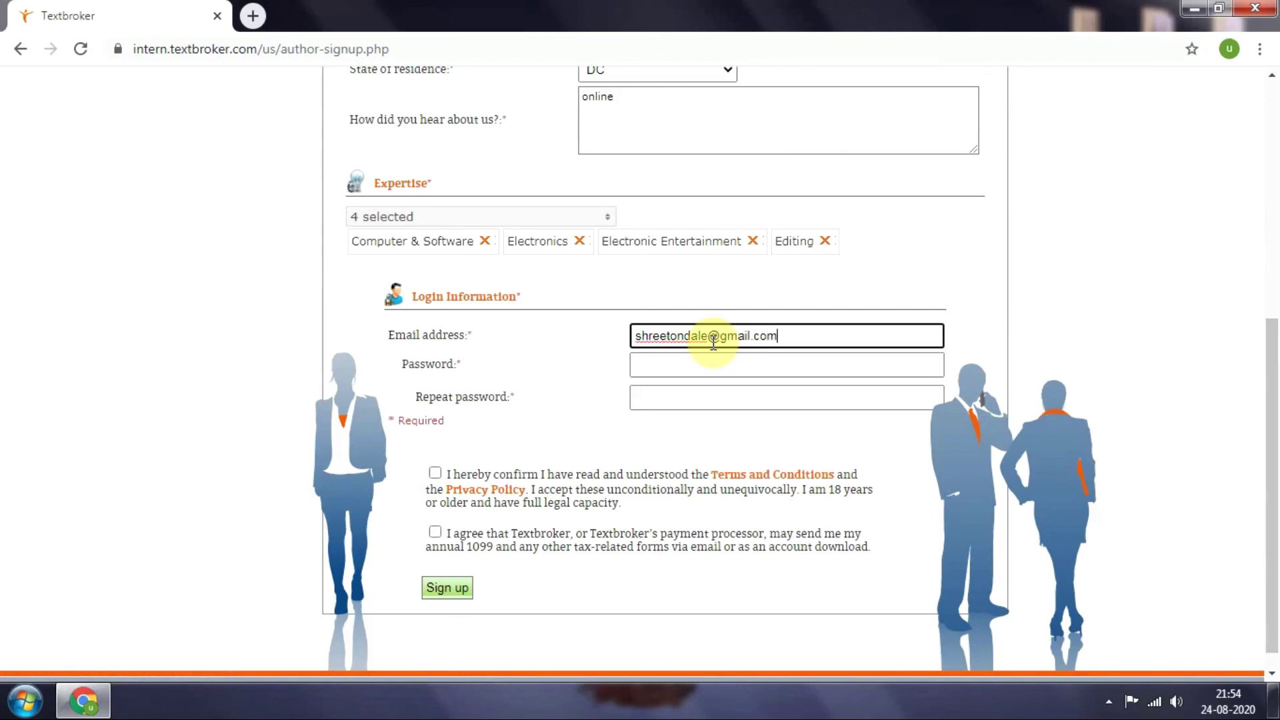
{"action": "left_click", "coordinate": [691, 362]}
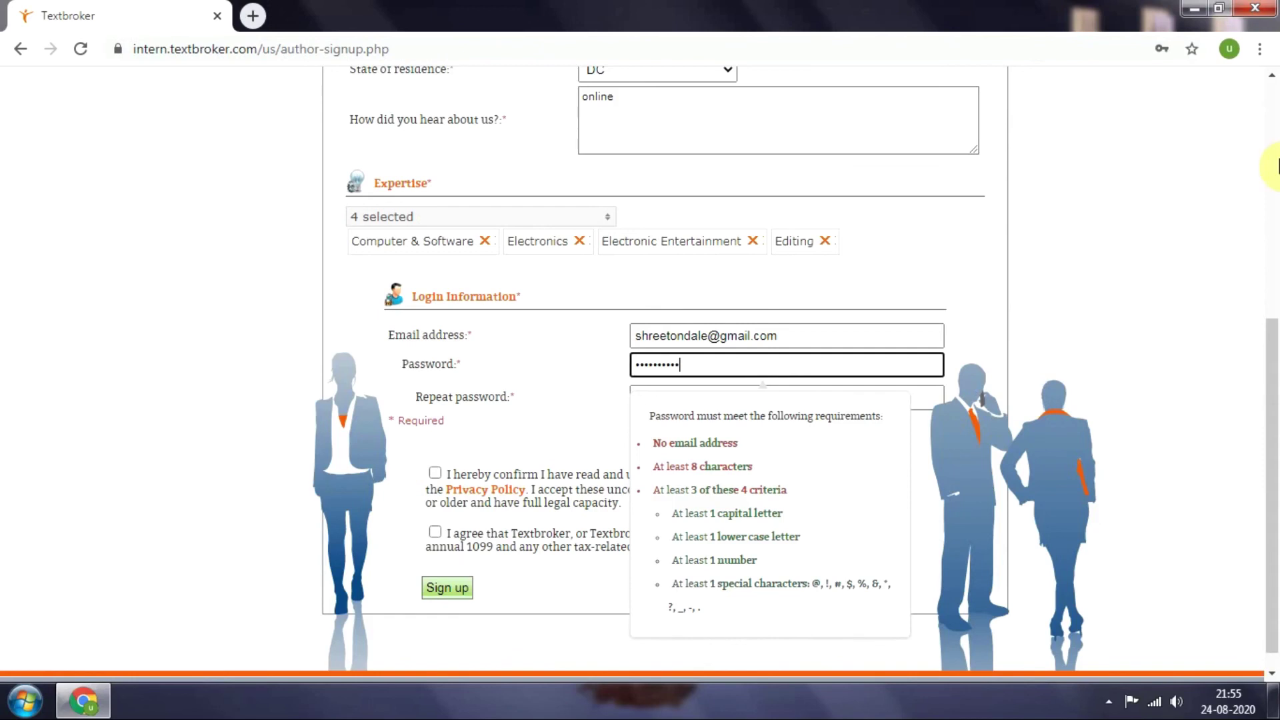
{"action": "left_click_drag", "start_coordinate": [1272, 385], "coordinate": [1273, 401]}
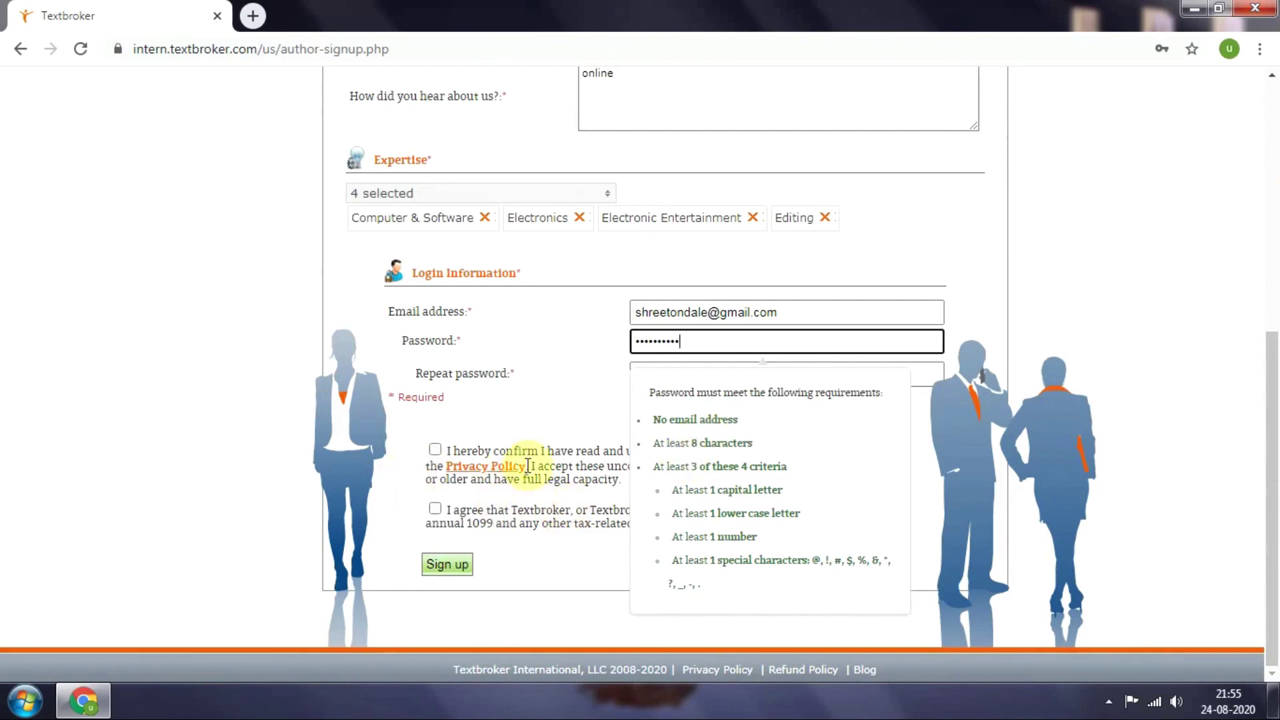
- Re-enter the password in Repeat password, correcting a typo
{"action": "left_click", "coordinate": [532, 421]}
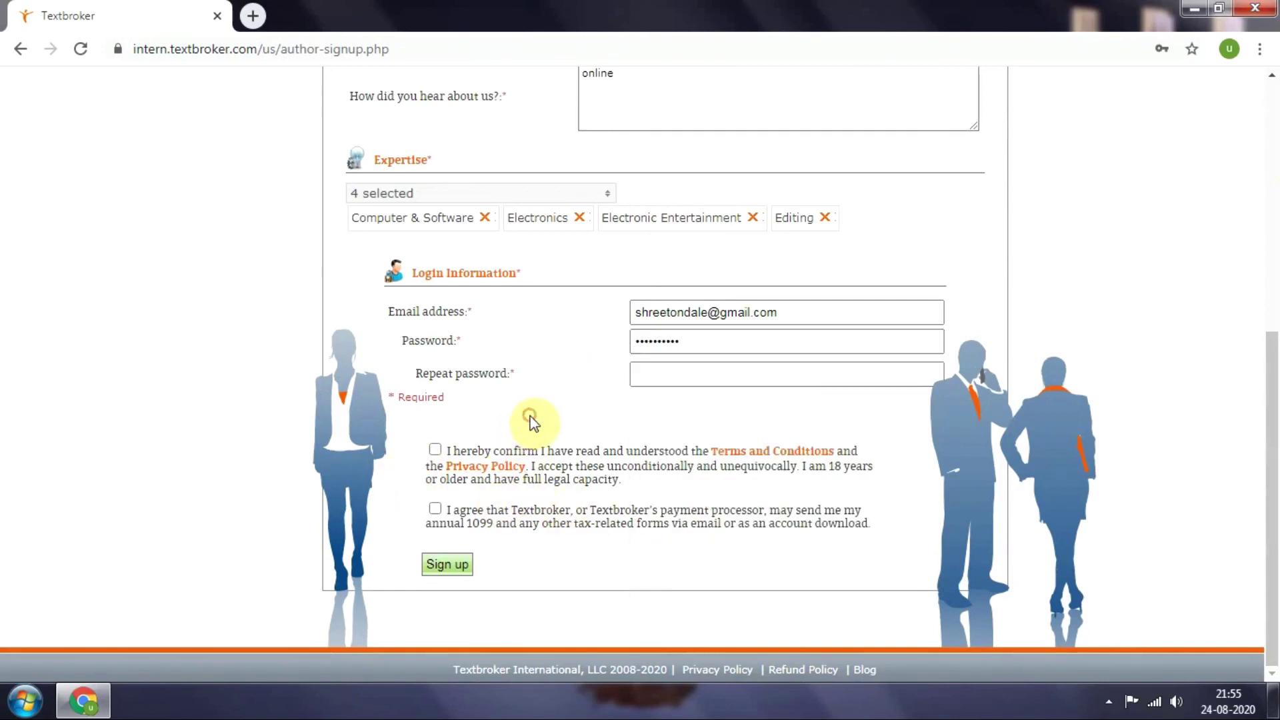
{"action": "left_click", "coordinate": [683, 383]}
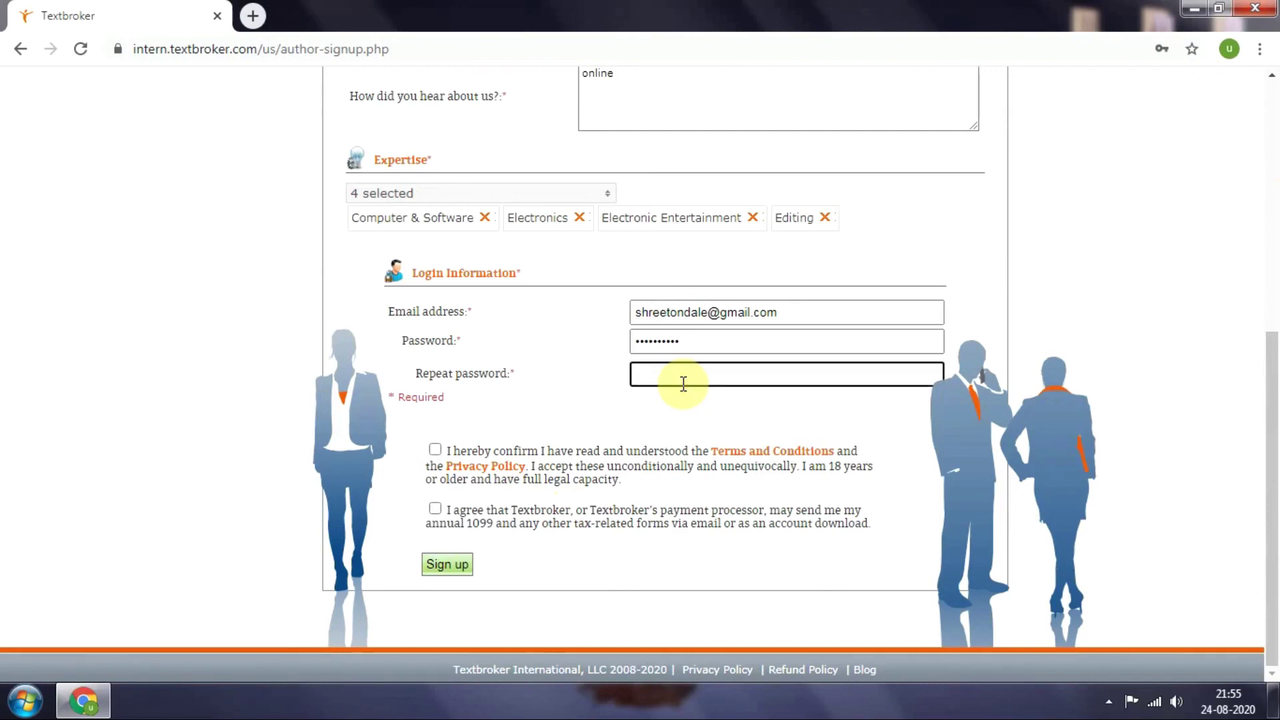
{"action": "type", "text": "*****"}
{"action": "key", "text": "BackSpace"}
{"action": "key", "text": "BackSpace"}
{"action": "key", "text": "BackSpace"}
{"action": "key", "text": "BackSpace"}
{"action": "key", "text": "BackSpace"}
{"action": "type", "text": "*****"}
{"action": "type", "text": "***"}
- Accept the terms and electronic tax-form consents, then submit with Sign up
{"action": "left_click", "coordinate": [573, 447]}
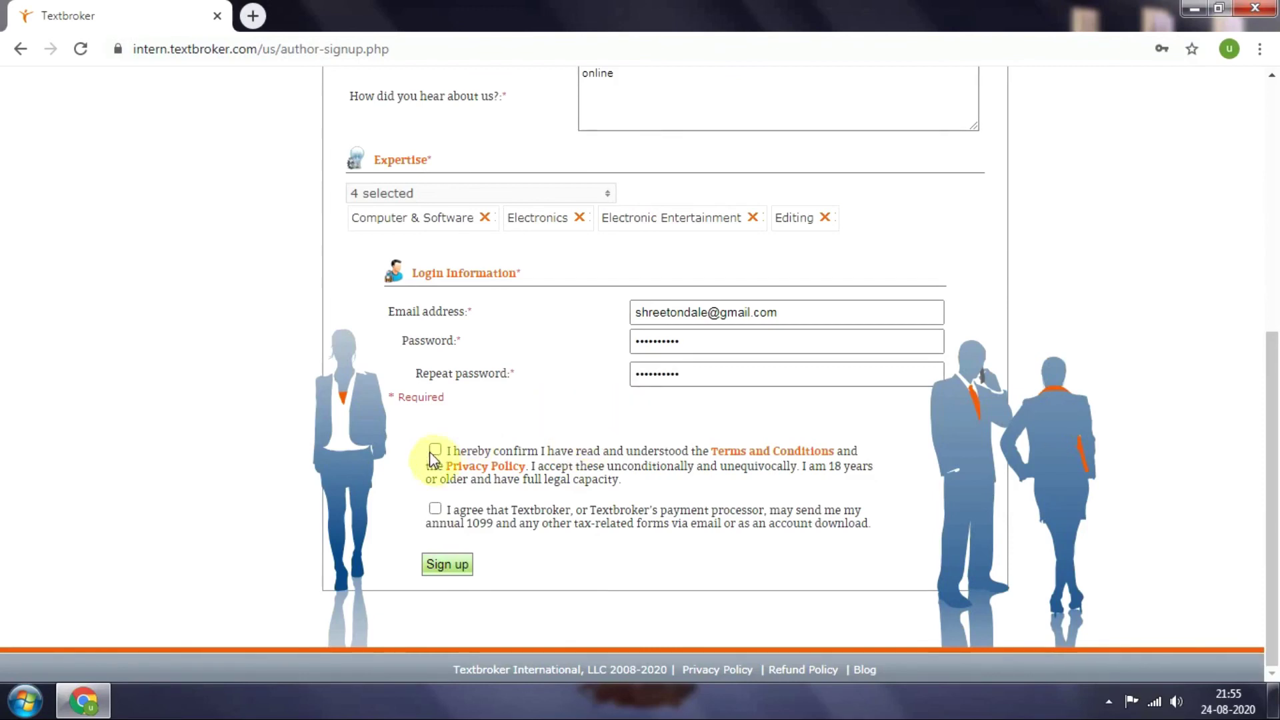
{"action": "left_click", "coordinate": [436, 508]}
{"action": "left_click", "coordinate": [451, 569]}
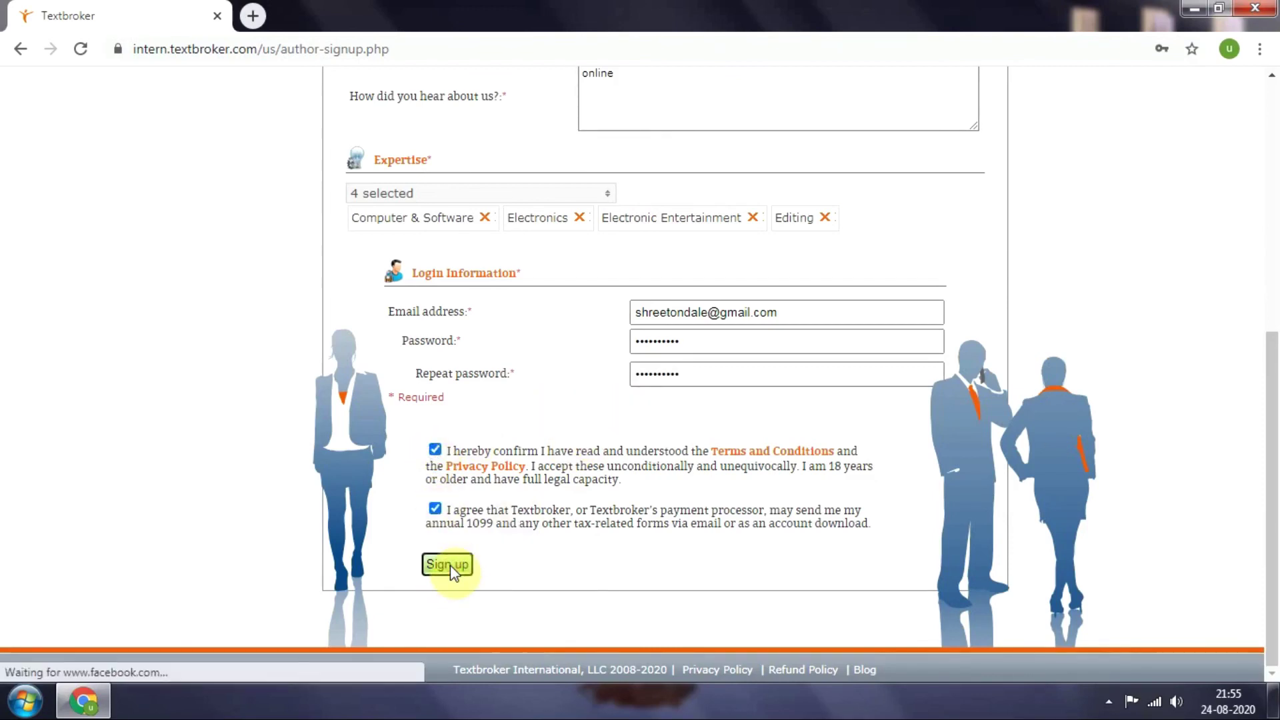